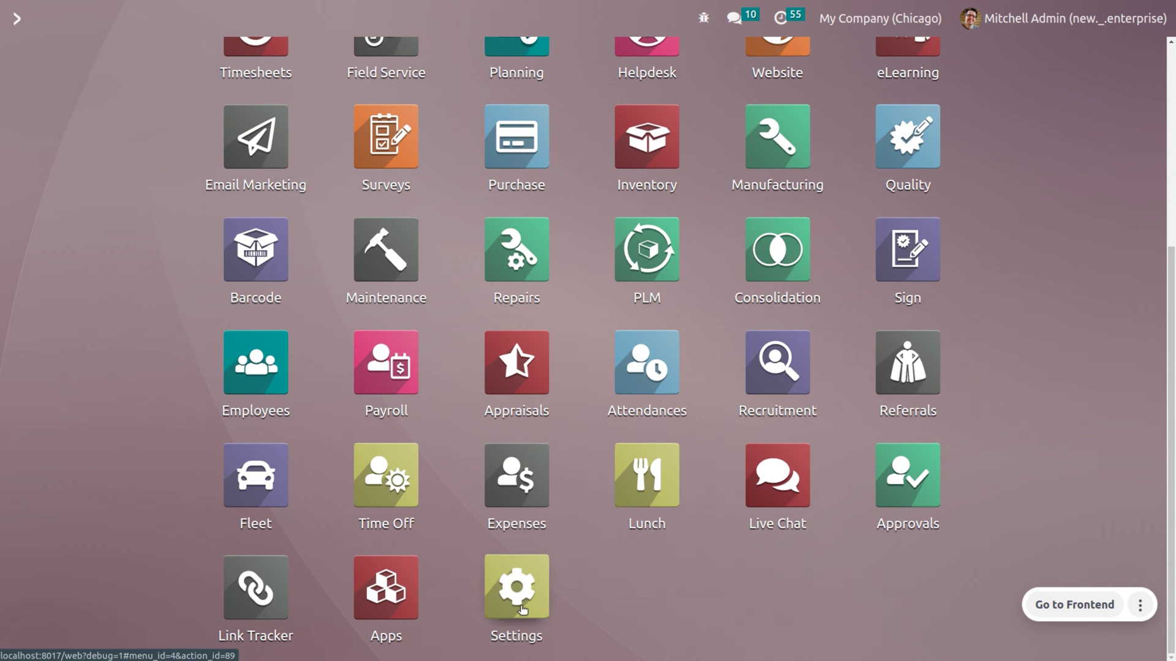
- Open Settings and go to Technical > Database Structure > Decimal Accuracy
{"action": "left_click", "coordinate": [523, 608]}
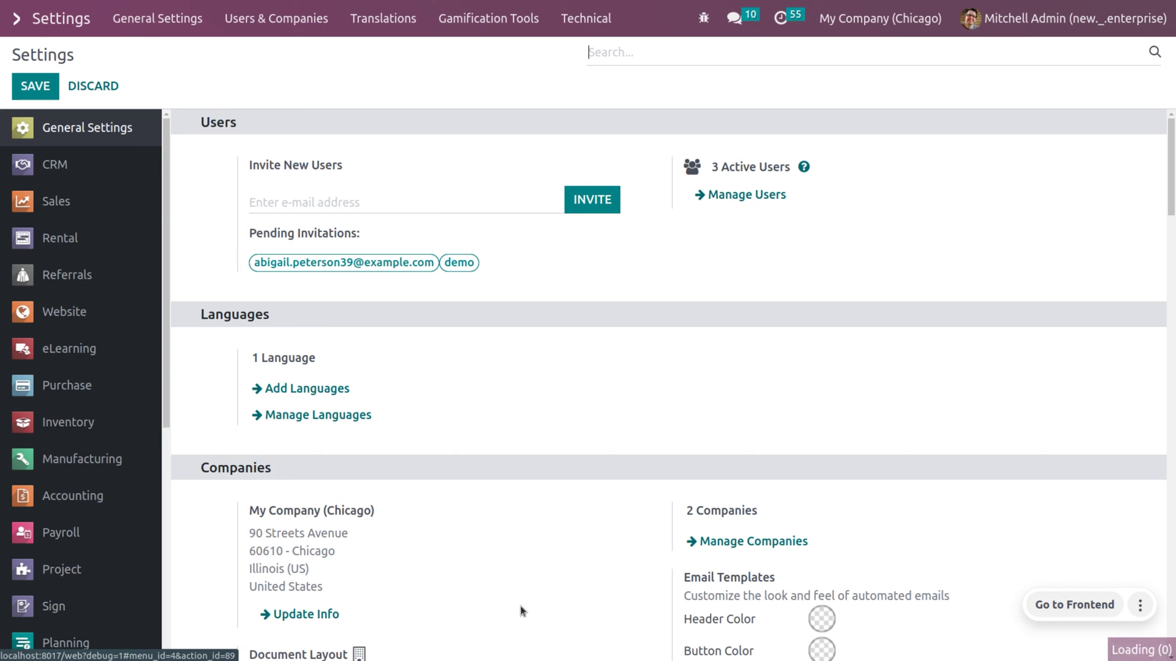
{"action": "left_click", "coordinate": [589, 19]}
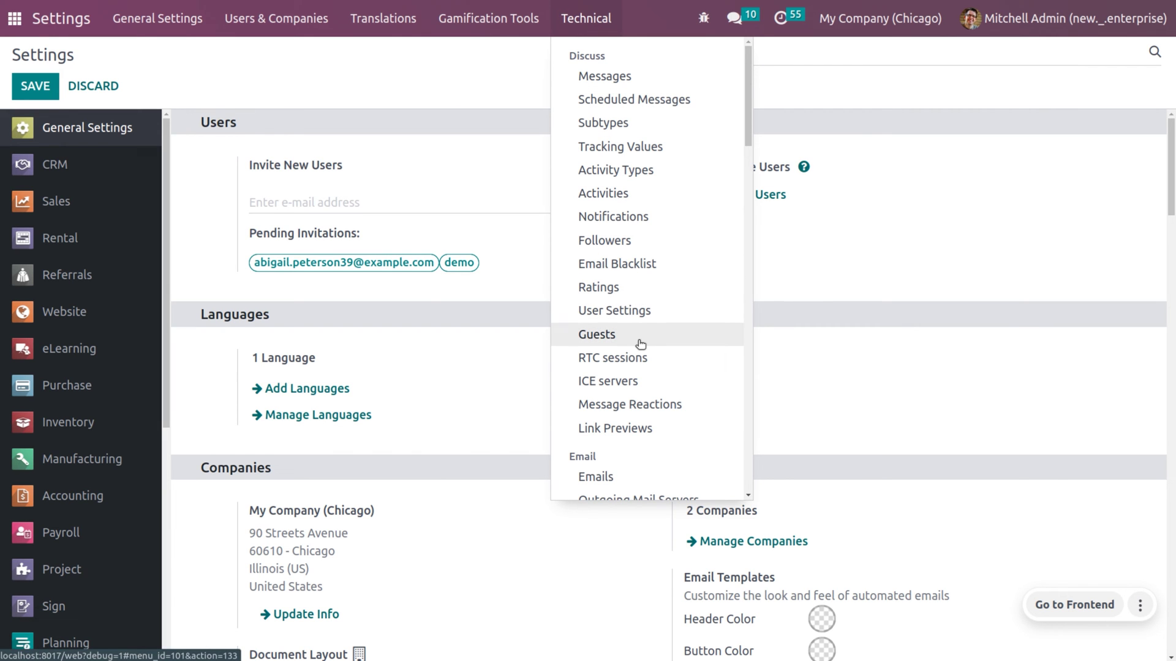
{"action": "scroll", "coordinate": [640, 344], "scroll_direction": "down", "scroll_amount": 9}
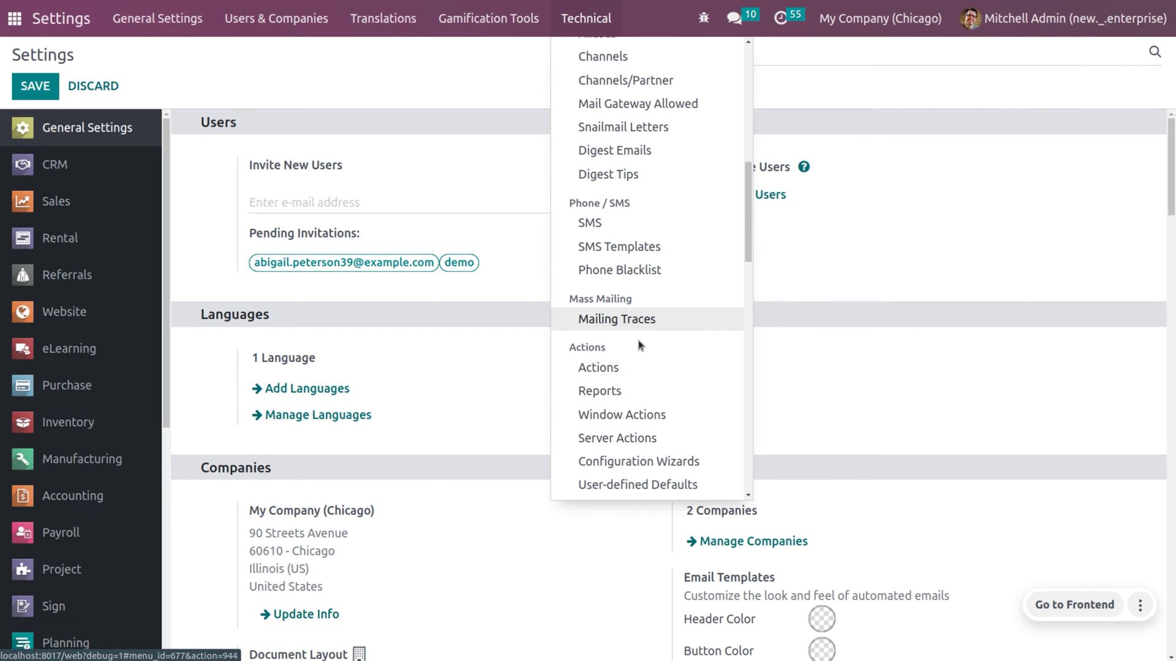
{"action": "scroll", "coordinate": [639, 344], "scroll_direction": "down", "scroll_amount": 5}
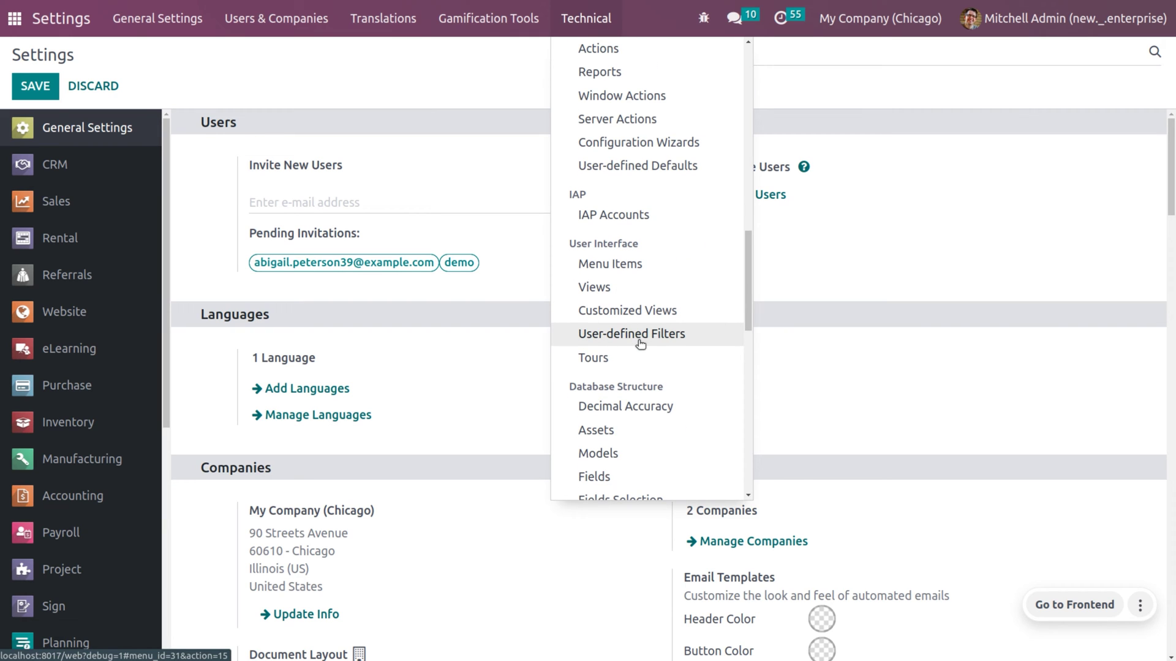
{"action": "left_click", "coordinate": [642, 405]}
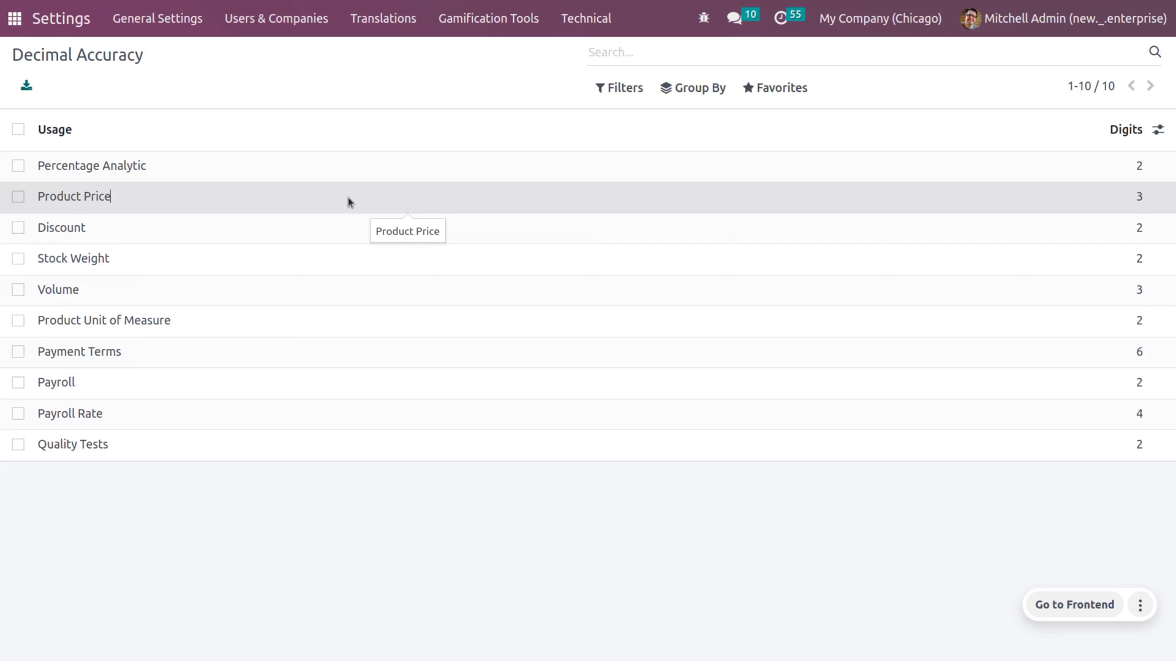
- Check the Product Price precision record, then open the Volume record showing 3 digits
{"action": "left_click", "coordinate": [349, 199]}
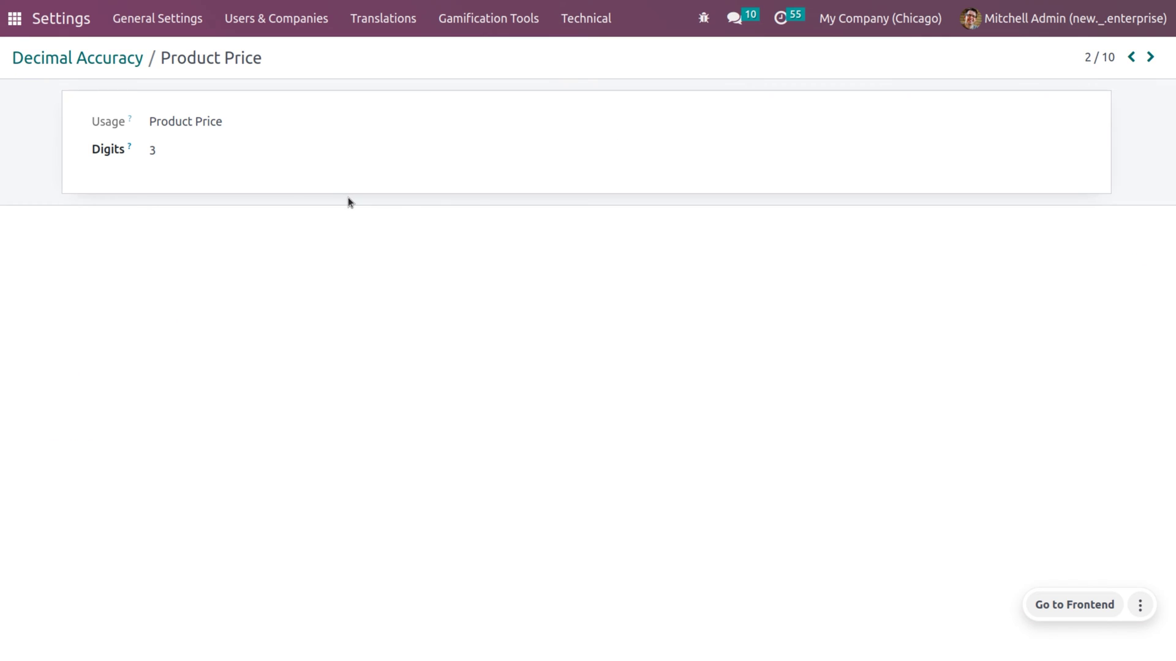
{"action": "left_click", "coordinate": [104, 66]}
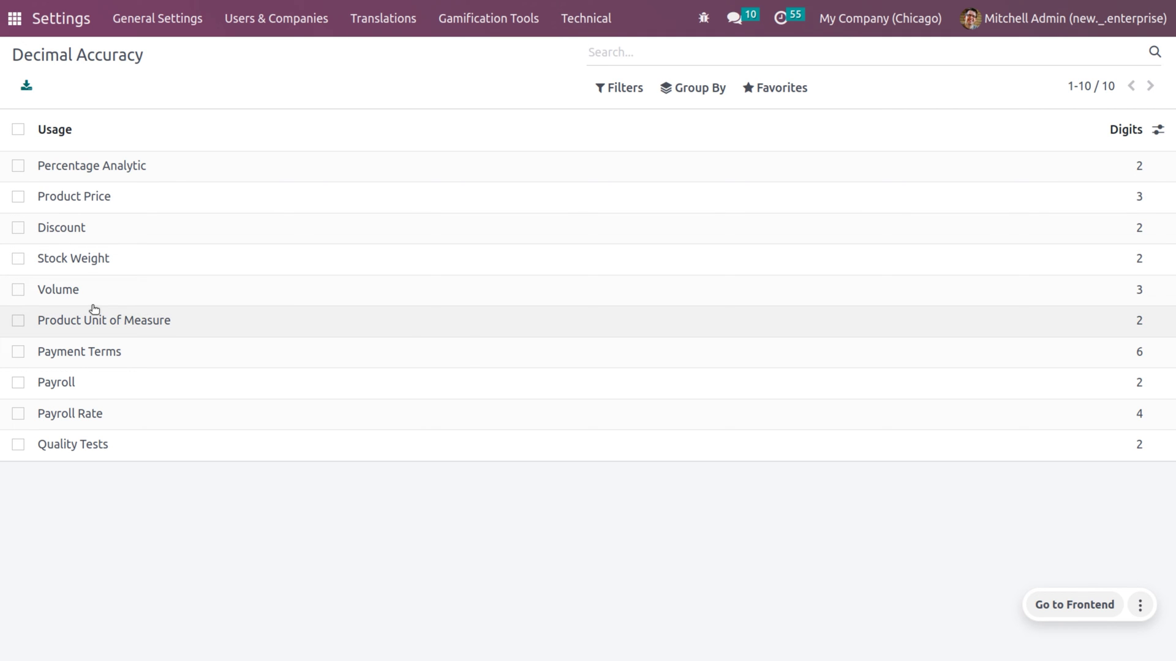
{"action": "left_click", "coordinate": [90, 299]}
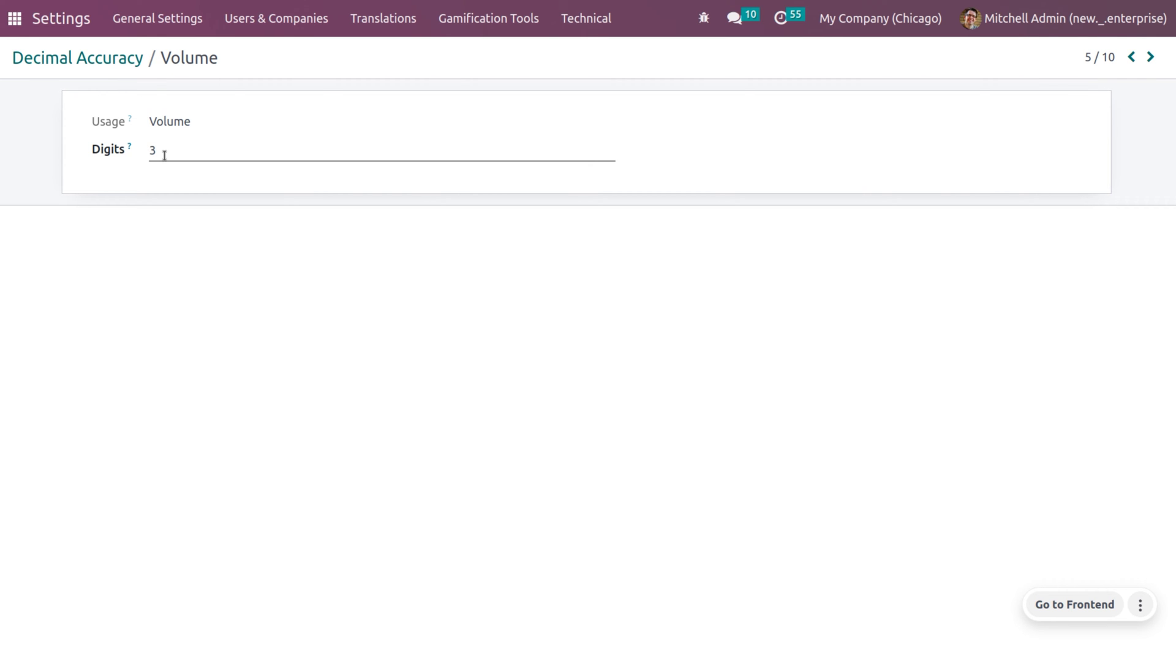
- Launch Sales via the 'sa' search and open the Book product from Products
{"action": "left_click", "coordinate": [14, 20]}
{"action": "type", "text": "sa"}
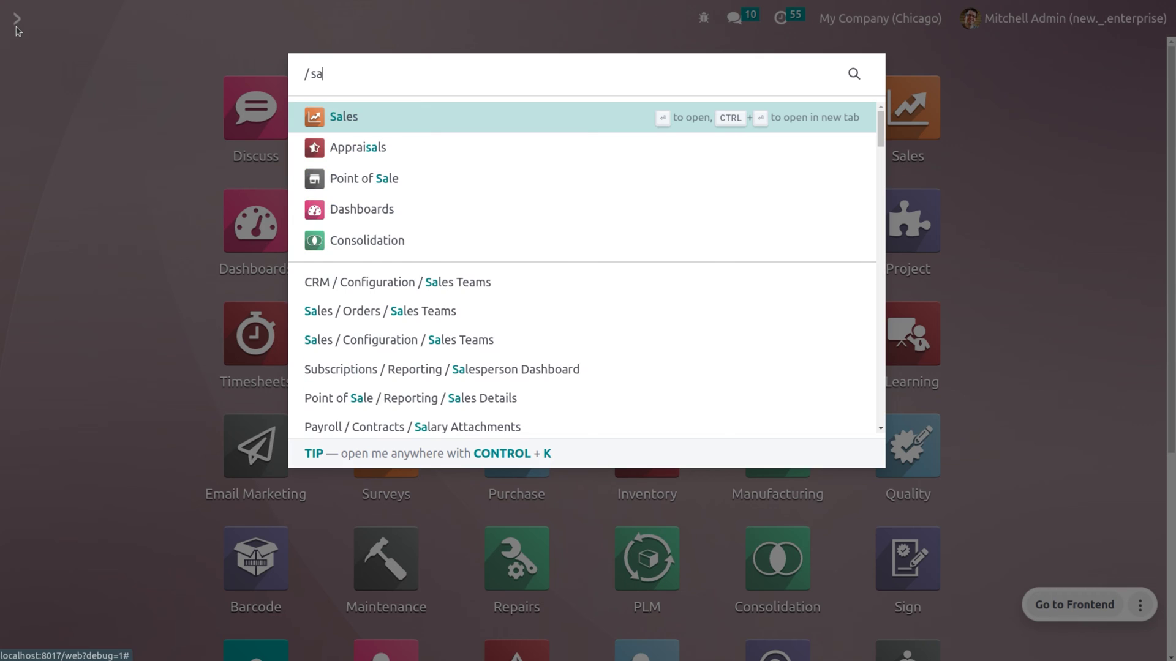
{"action": "key", "text": "Return"}
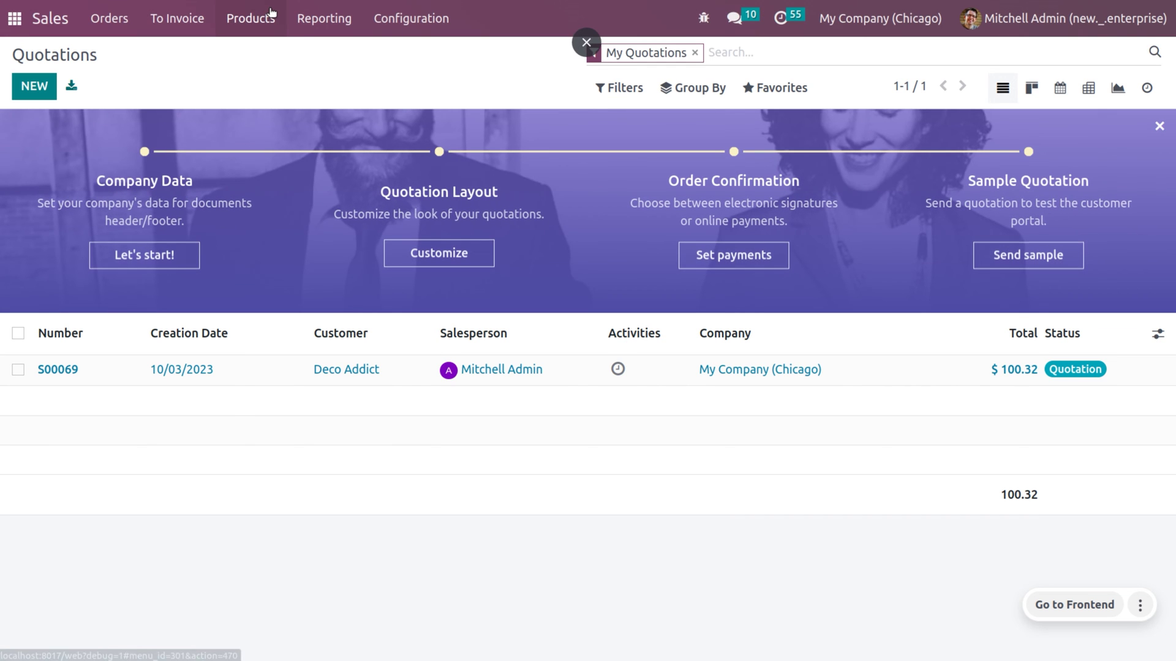
{"action": "left_click", "coordinate": [270, 18]}
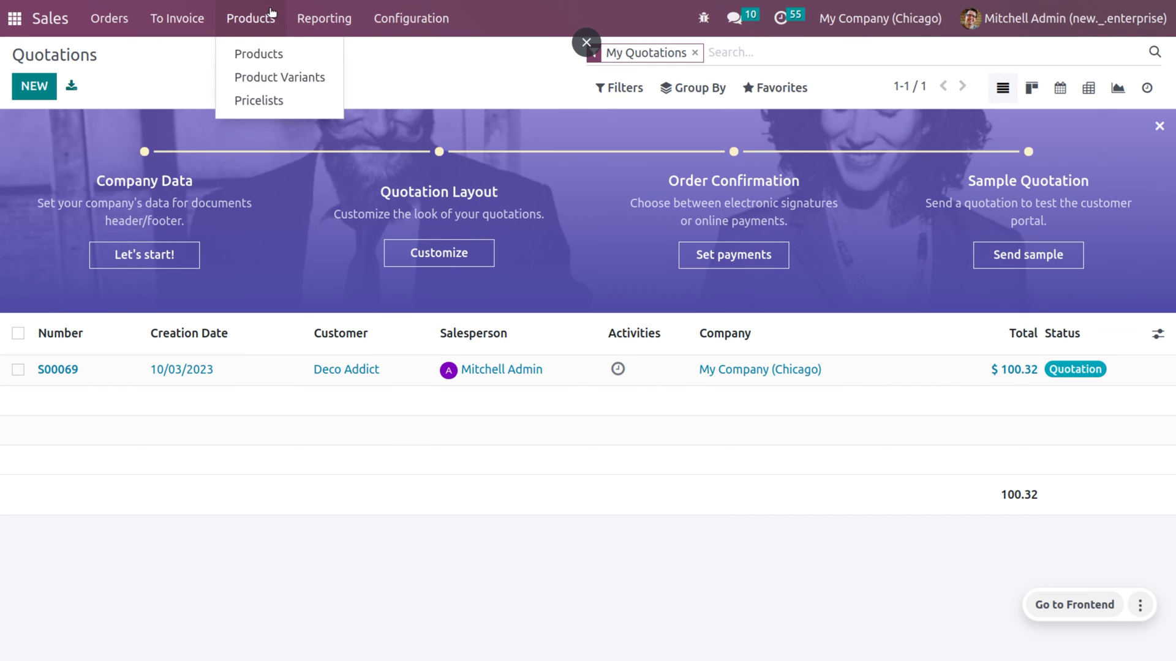
{"action": "left_click", "coordinate": [288, 56]}
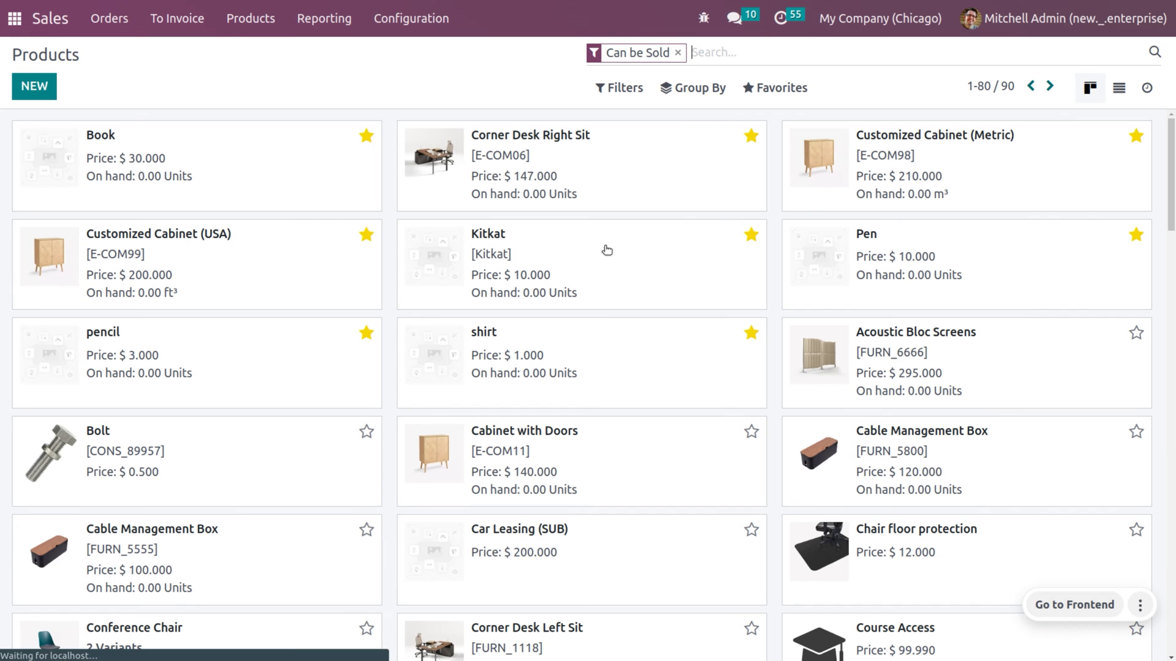
{"action": "left_click", "coordinate": [263, 185]}
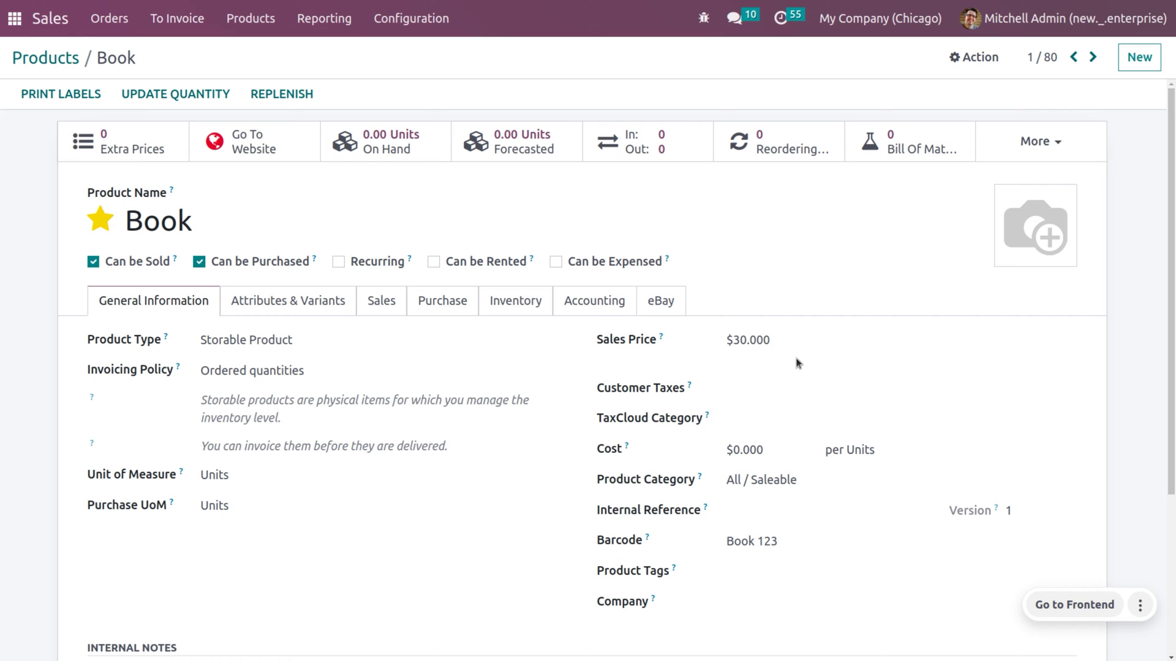
- Set the Book product's Volume to .532 on the Inventory tab
{"action": "left_click", "coordinate": [515, 301]}
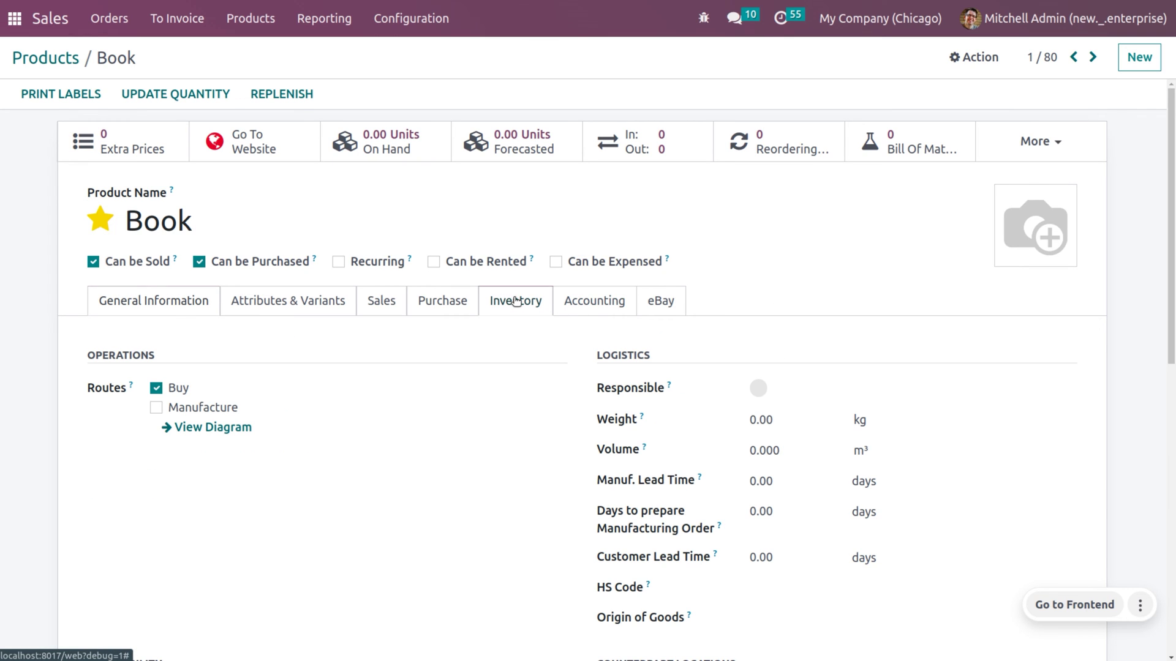
{"action": "left_click", "coordinate": [782, 450]}
{"action": "key", "text": "BackSpace"}
{"action": "key", "text": "BackSpace"}
{"action": "key", "text": "BackSpace"}
{"action": "key", "text": "BackSpace"}
{"action": "key", "text": "BackSpace"}
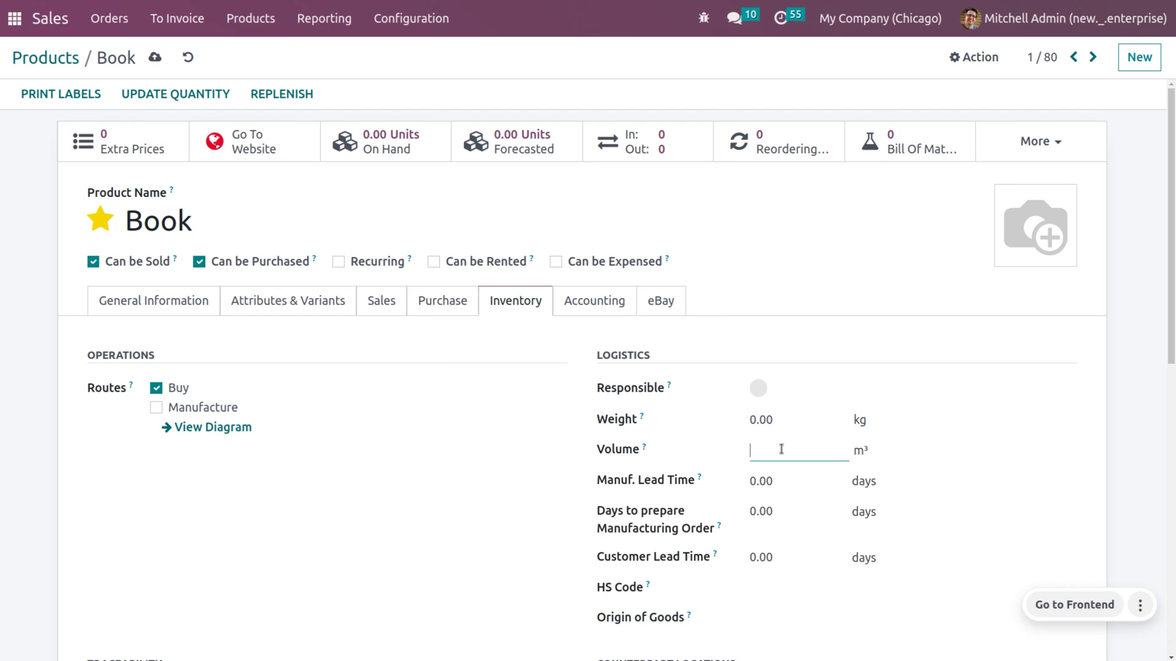
{"action": "type", "text": ".532"}
{"action": "left_click", "coordinate": [402, 442]}
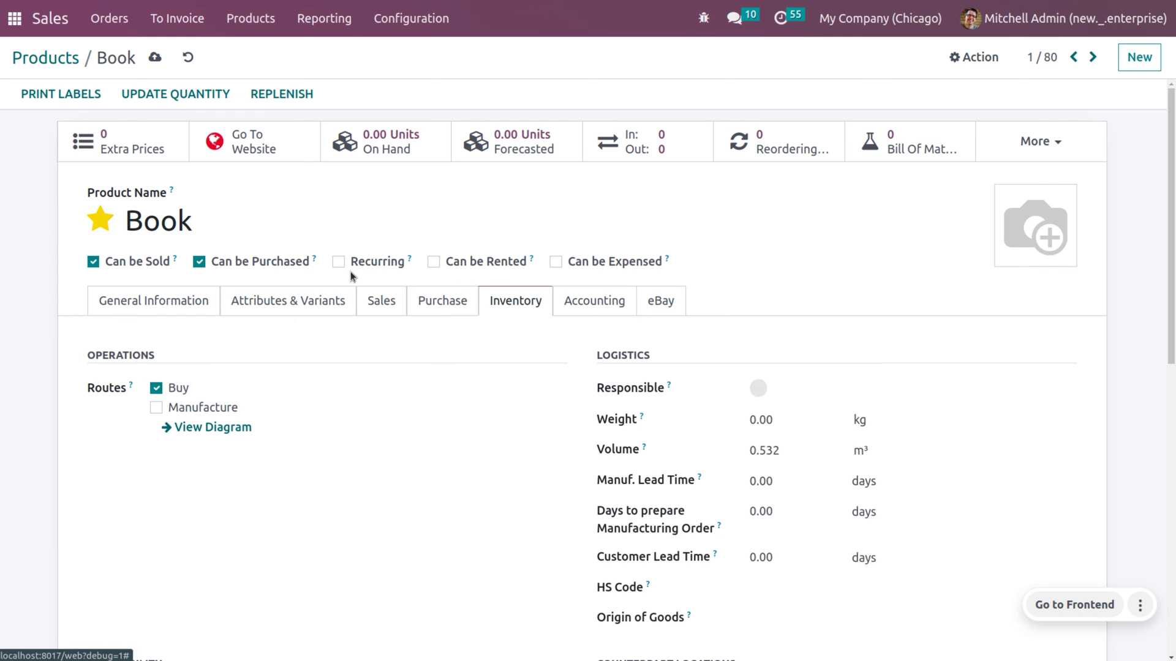
- Change Book's sales price to 30.123 and cost to 12.751, then save the product
{"action": "left_click", "coordinate": [386, 308]}
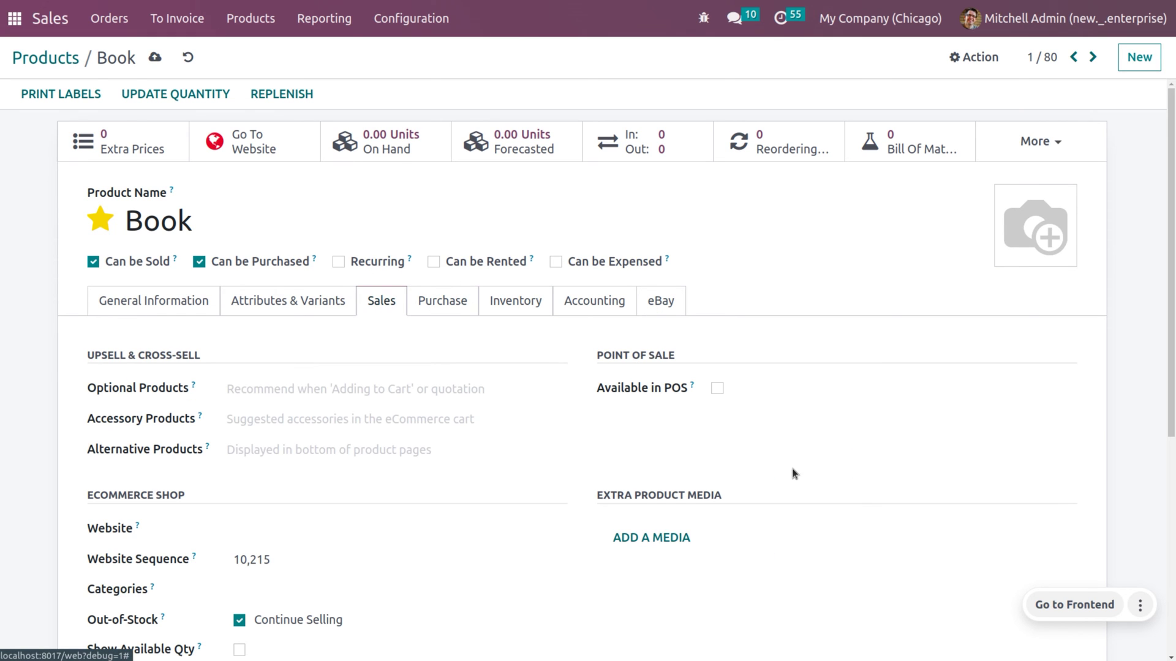
{"action": "left_click", "coordinate": [193, 298]}
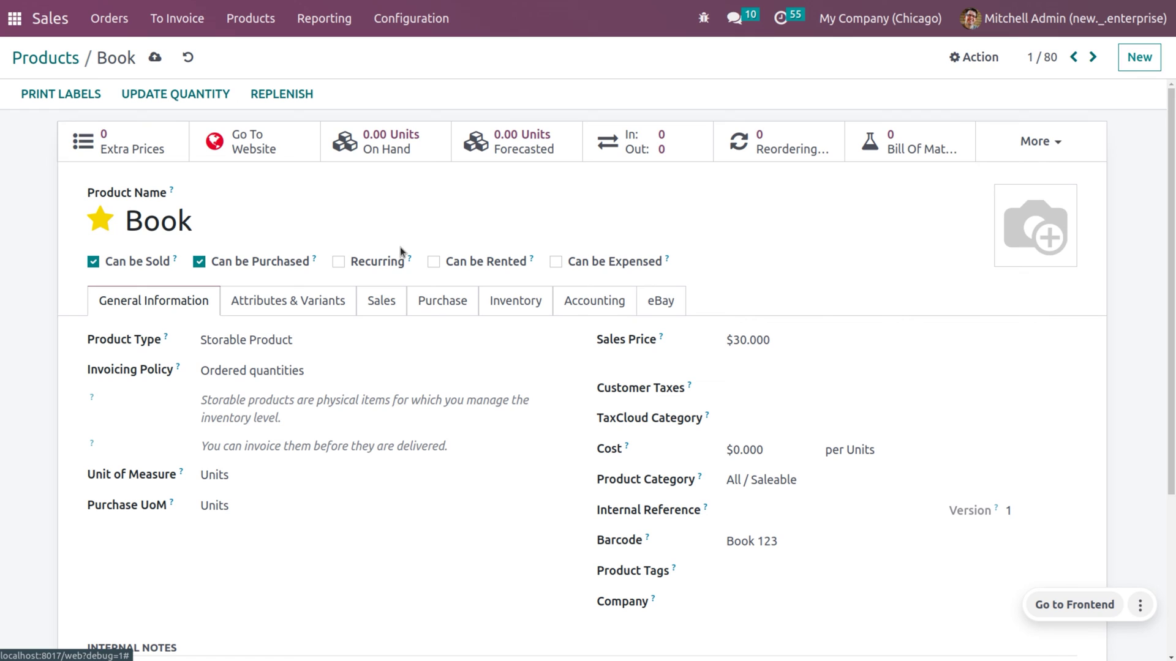
{"action": "left_click", "coordinate": [769, 340]}
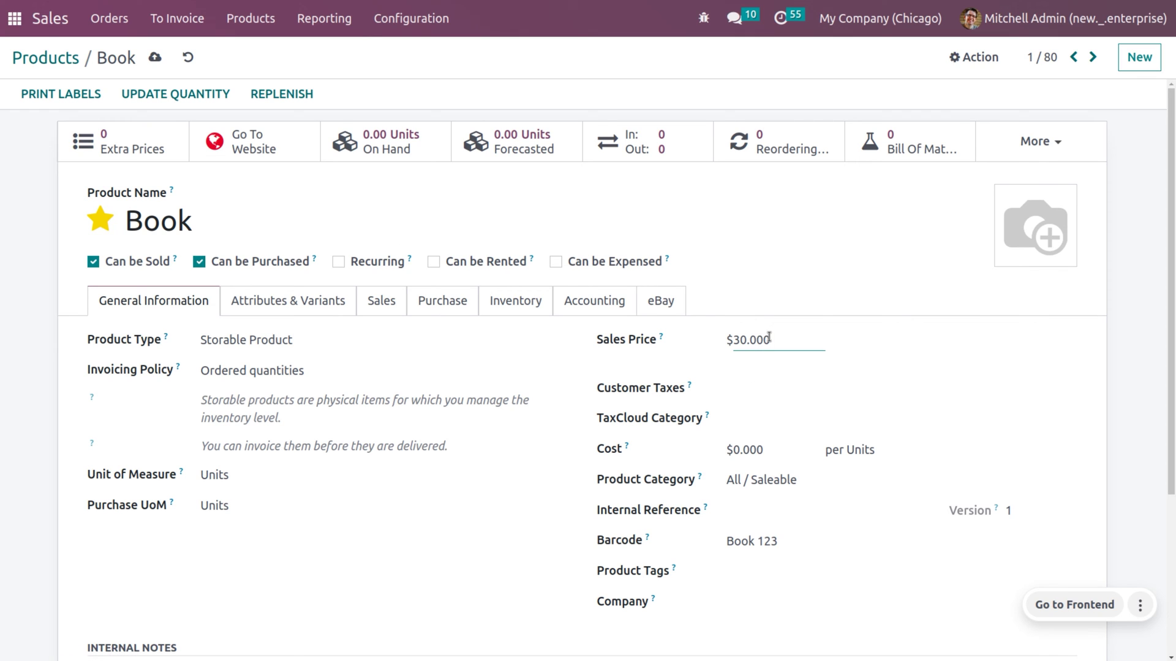
{"action": "key", "text": "BackSpace"}
{"action": "key", "text": "BackSpace"}
{"action": "key", "text": "BackSpace"}
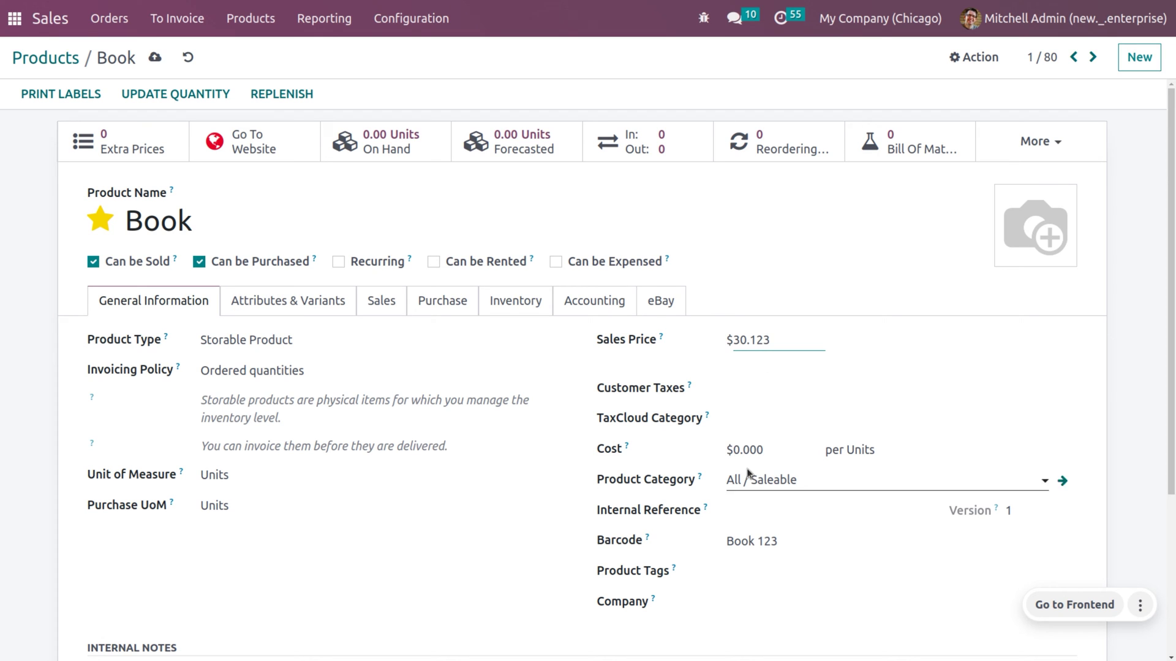
{"action": "left_click", "coordinate": [763, 452]}
{"action": "key", "text": "BackSpace"}
{"action": "key", "text": "BackSpace"}
{"action": "key", "text": "BackSpace"}
{"action": "key", "text": "BackSpace"}
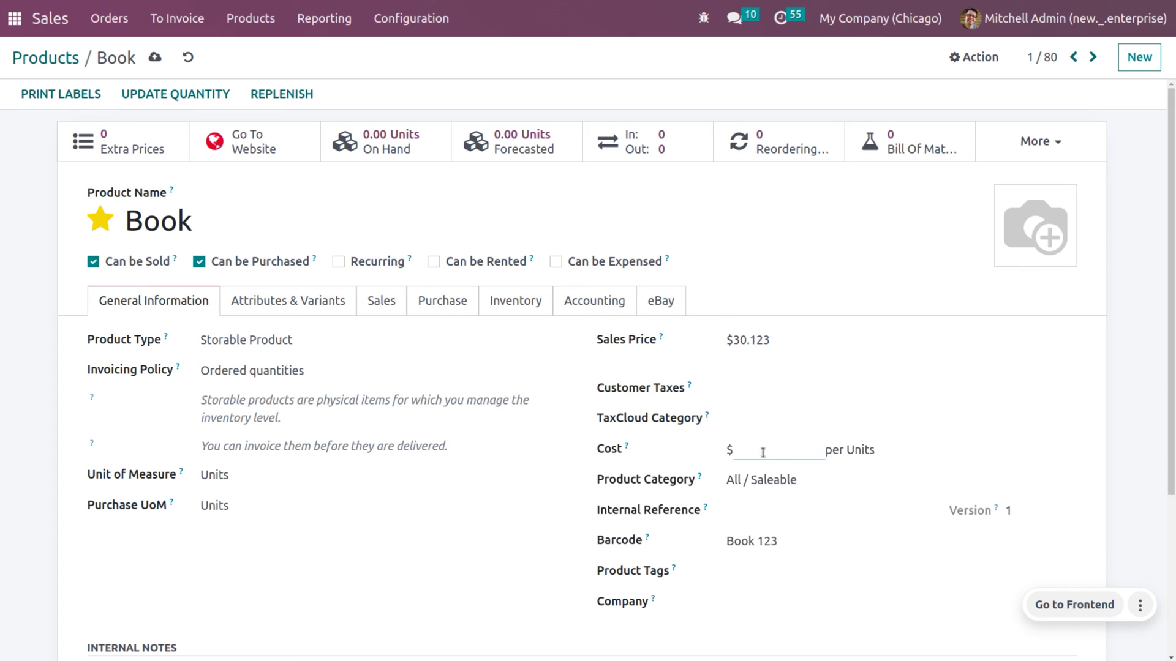
{"action": "type", "text": "12.751"}
{"action": "left_click", "coordinate": [536, 108]}
{"action": "left_click", "coordinate": [155, 57]}
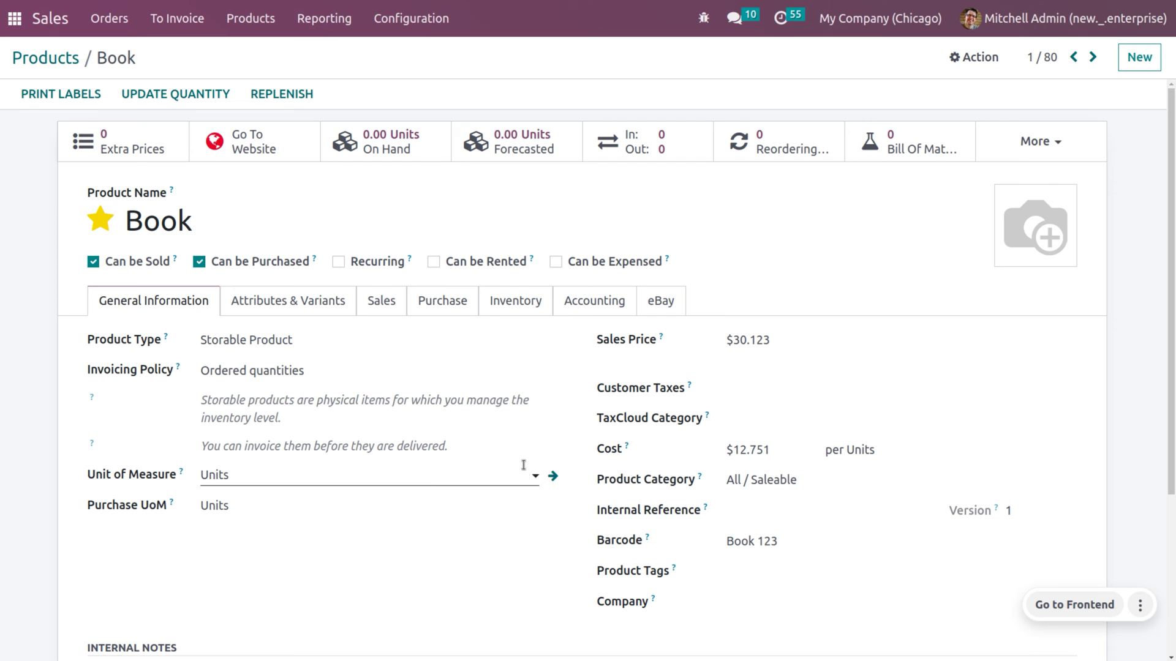
- Start a new quotation for the customer Deco Addict
{"action": "left_click", "coordinate": [109, 19]}
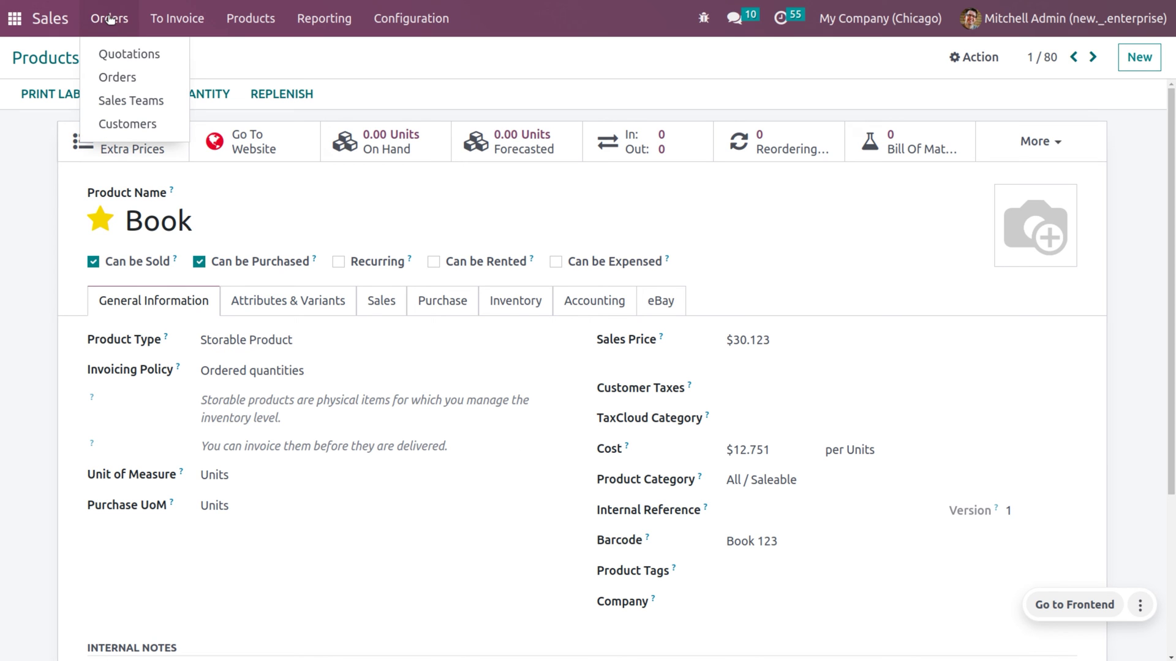
{"action": "left_click", "coordinate": [122, 54]}
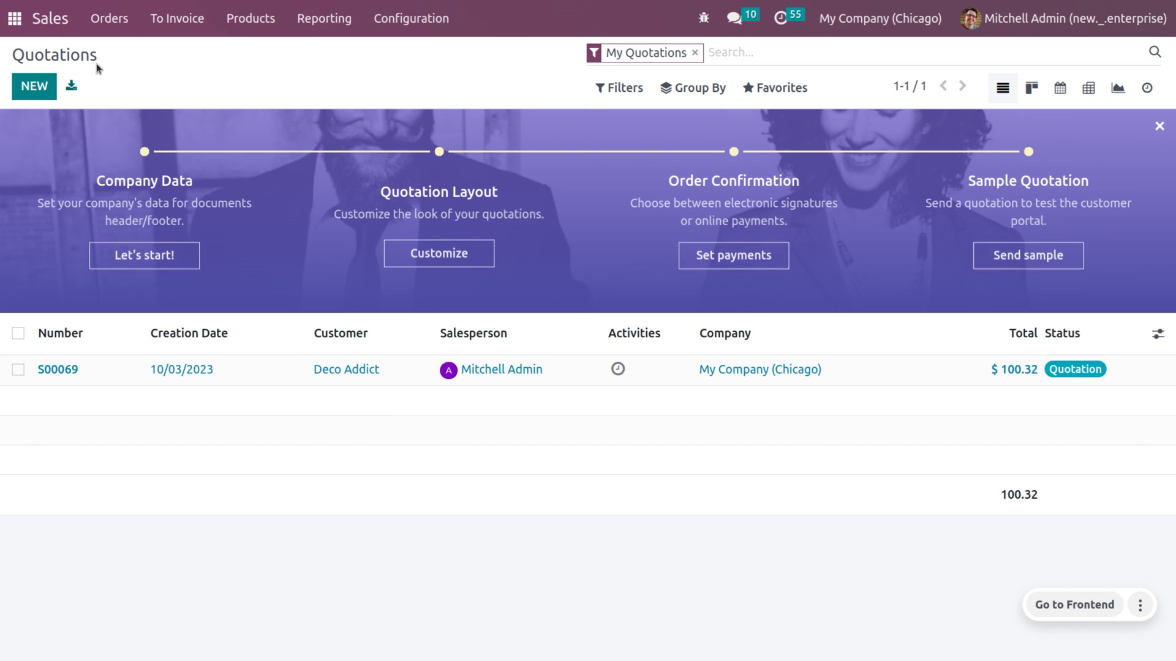
{"action": "left_click", "coordinate": [34, 87]}
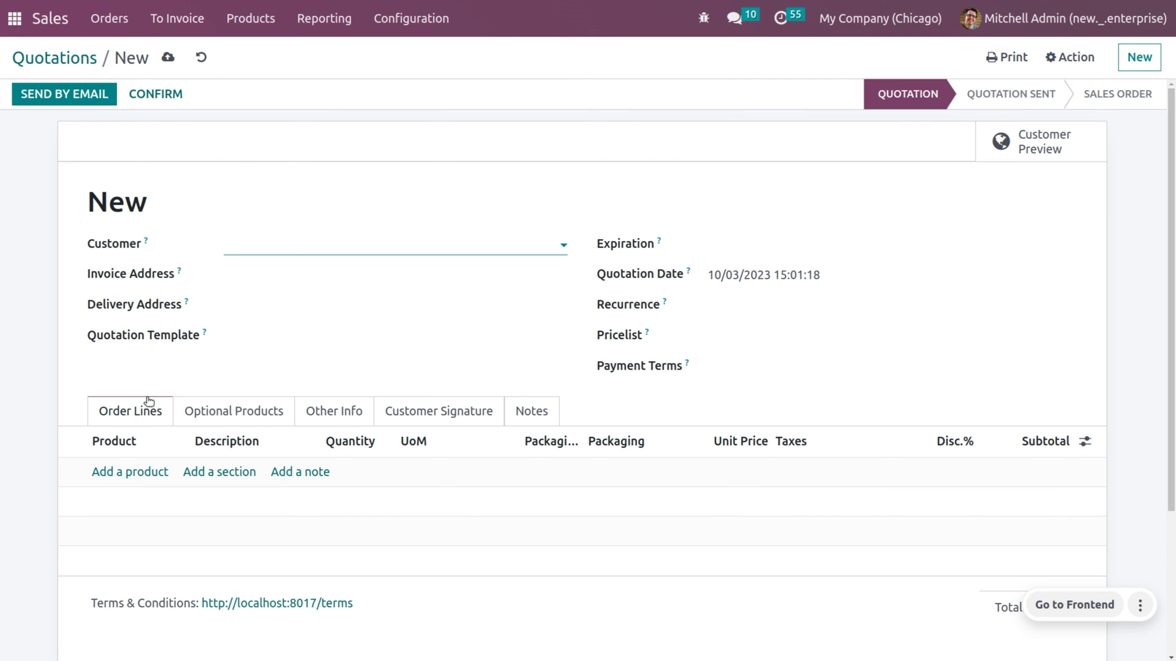
{"action": "left_click", "coordinate": [270, 248]}
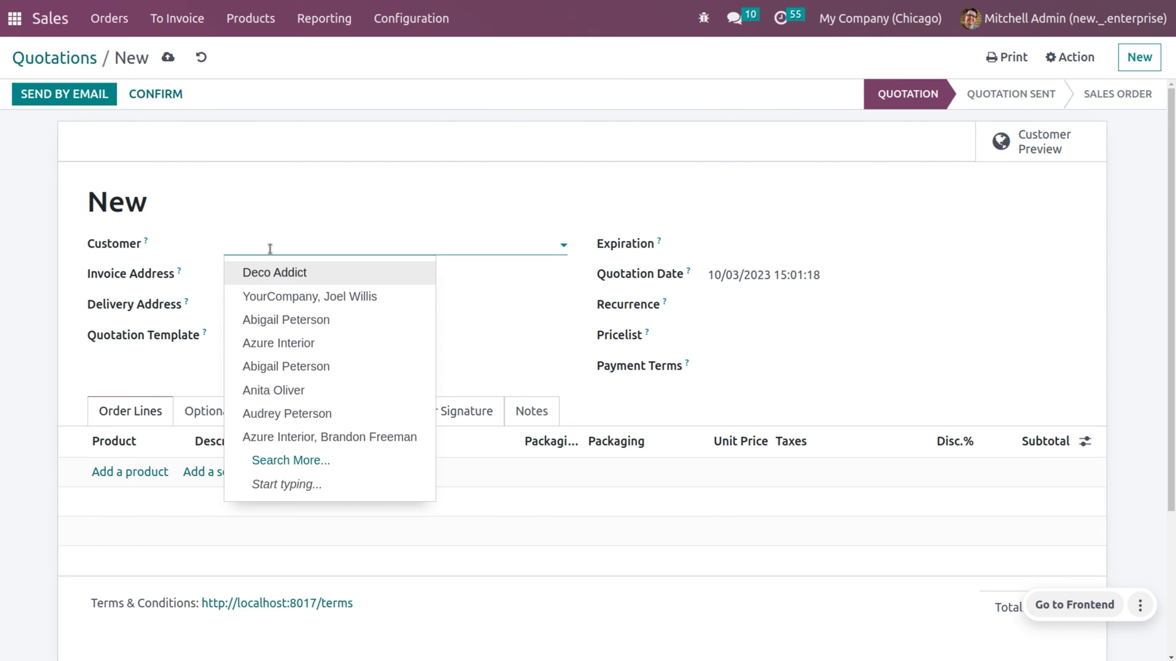
{"action": "left_click", "coordinate": [273, 281]}
- Add a Book order line at unit price 30.123 and make it editable
{"action": "left_click", "coordinate": [147, 495]}
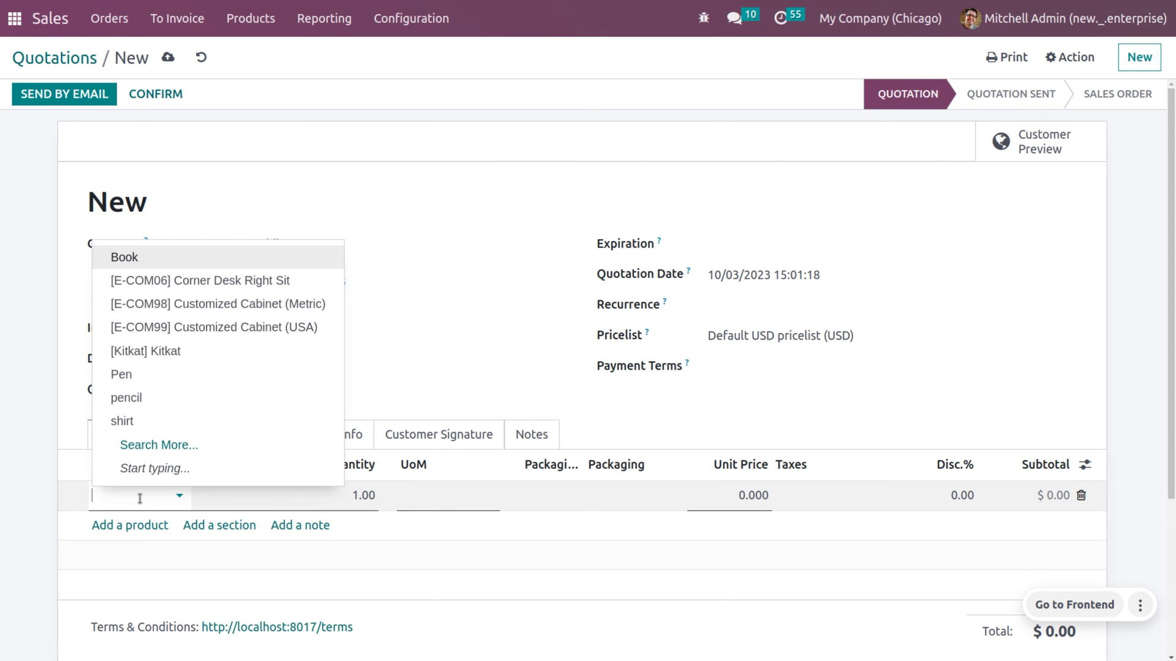
{"action": "left_click", "coordinate": [200, 258]}
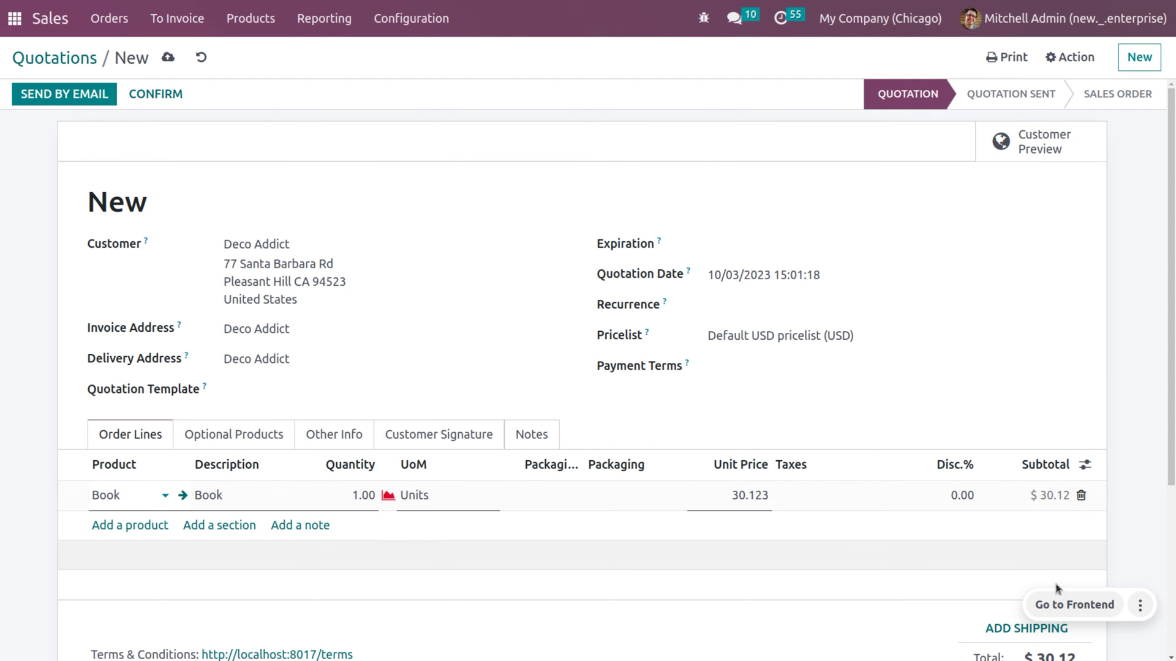
{"action": "scroll", "coordinate": [1028, 552], "scroll_direction": "down", "scroll_amount": 3}
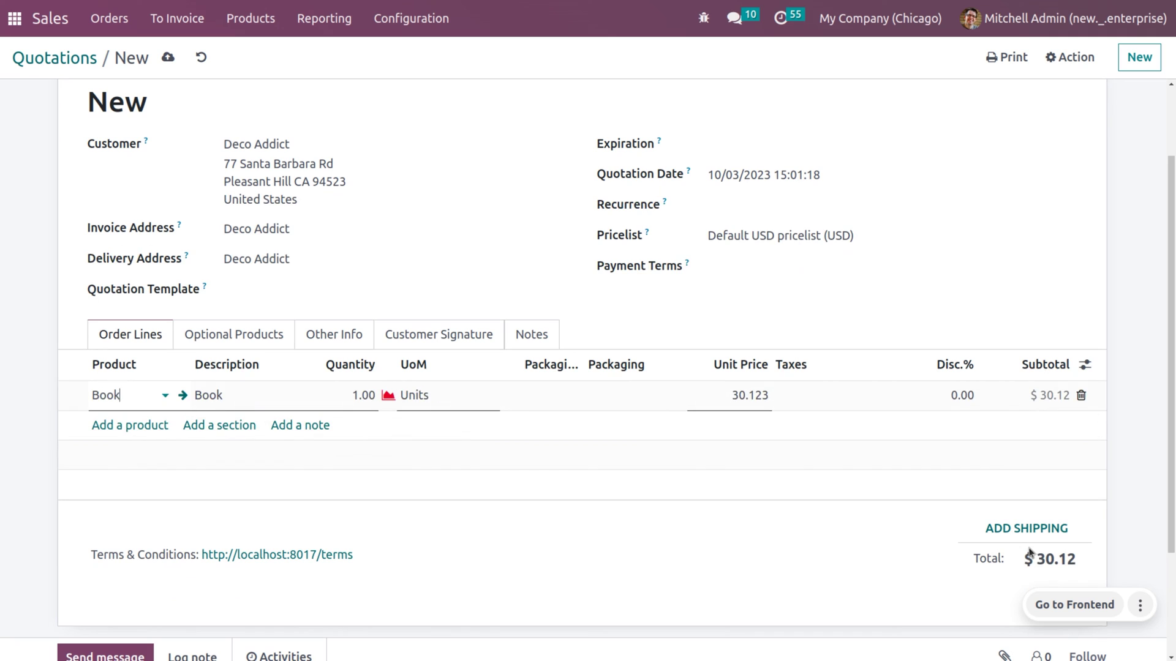
{"action": "left_click", "coordinate": [995, 405]}
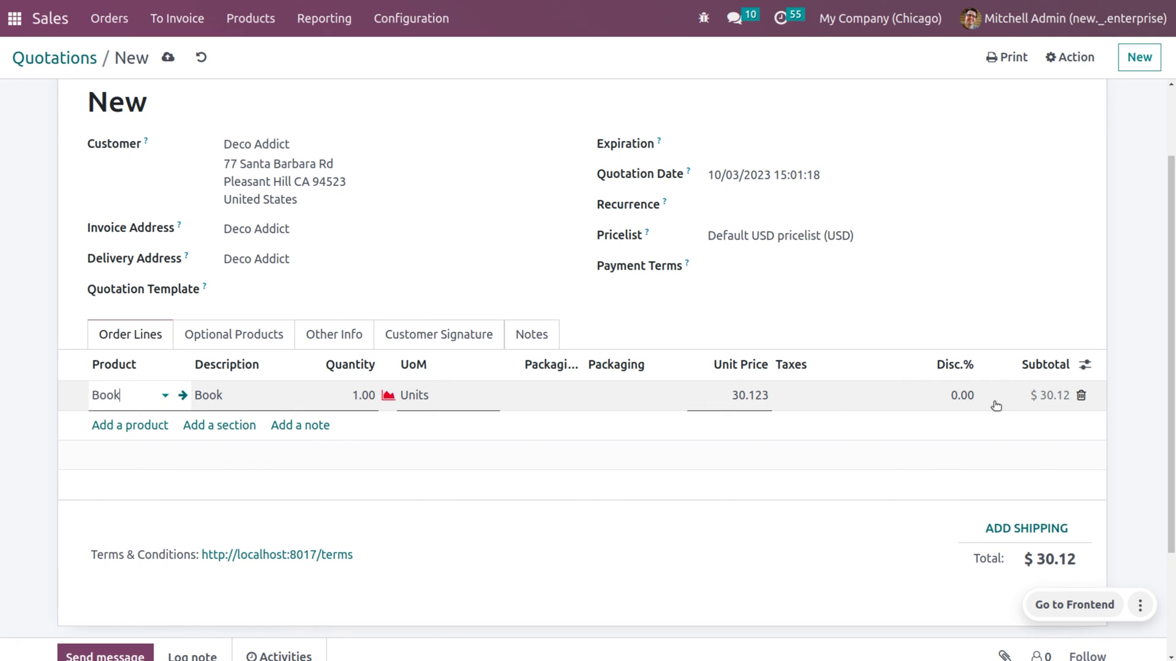
- Reopen Settings via the 'sett' search and go to Technical > Decimal Accuracy
{"action": "left_click", "coordinate": [16, 15]}
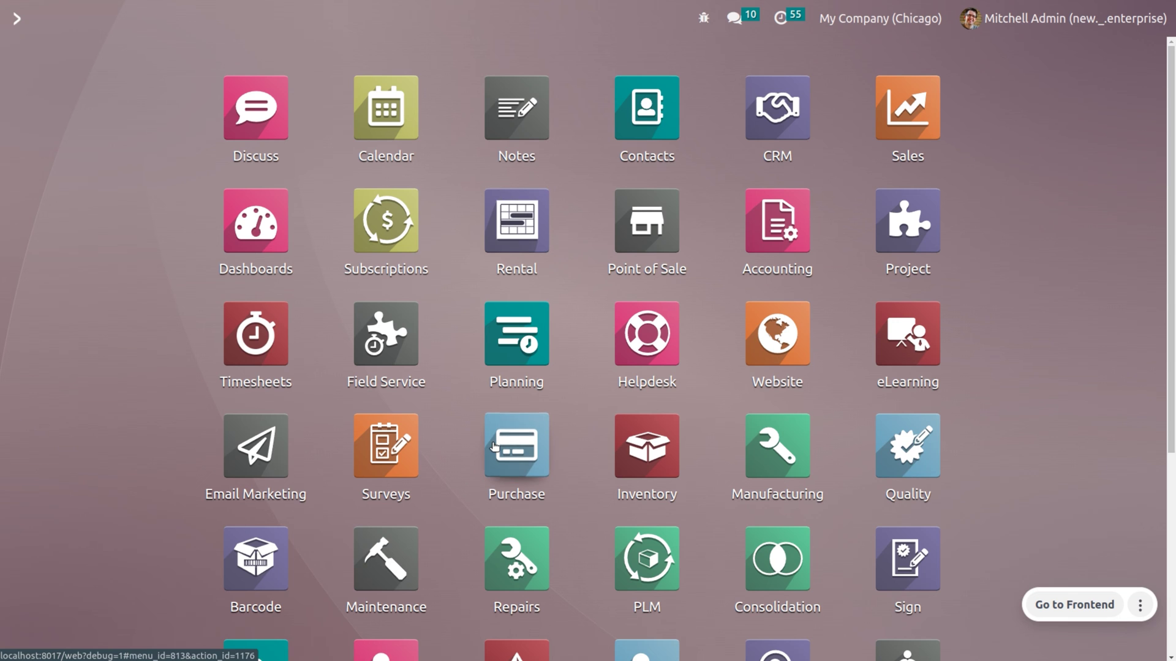
{"action": "type", "text": "s"}
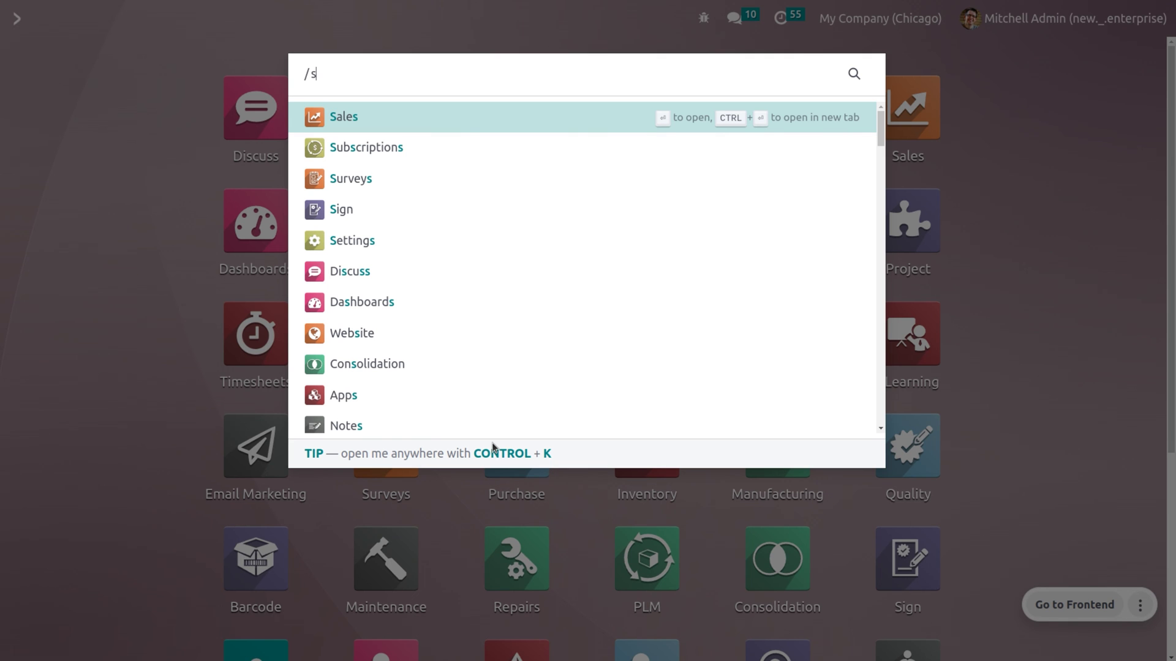
{"action": "type", "text": "ett"}
{"action": "key", "text": "Return"}
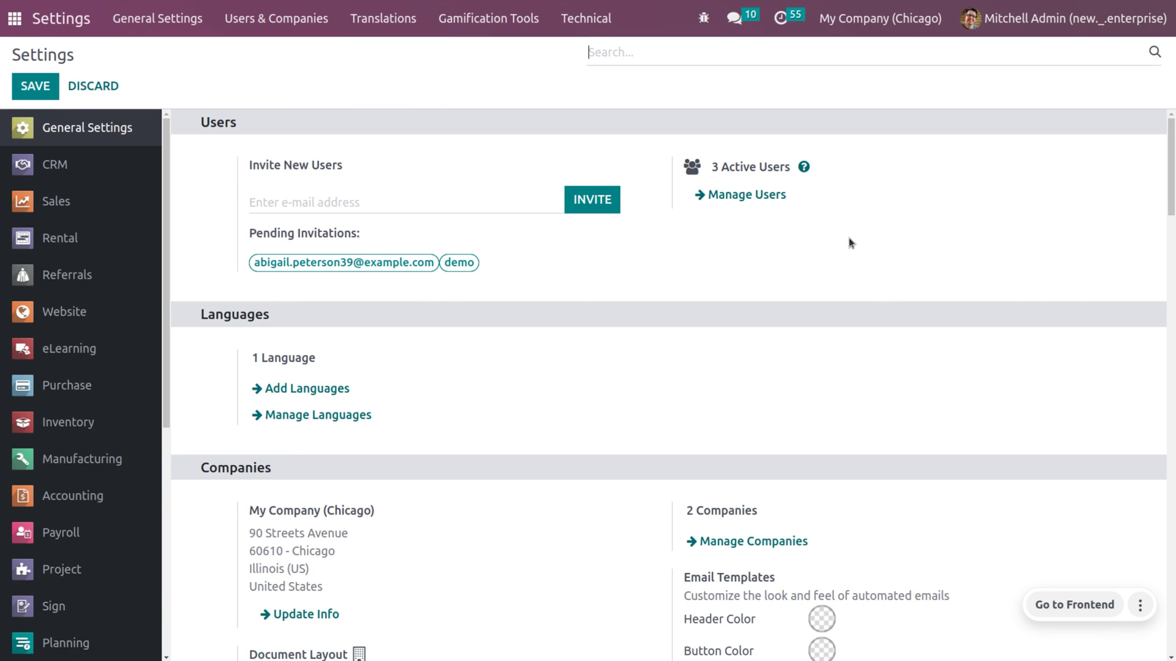
{"action": "left_click", "coordinate": [588, 36]}
{"action": "scroll", "coordinate": [633, 306], "scroll_direction": "down", "scroll_amount": 10}
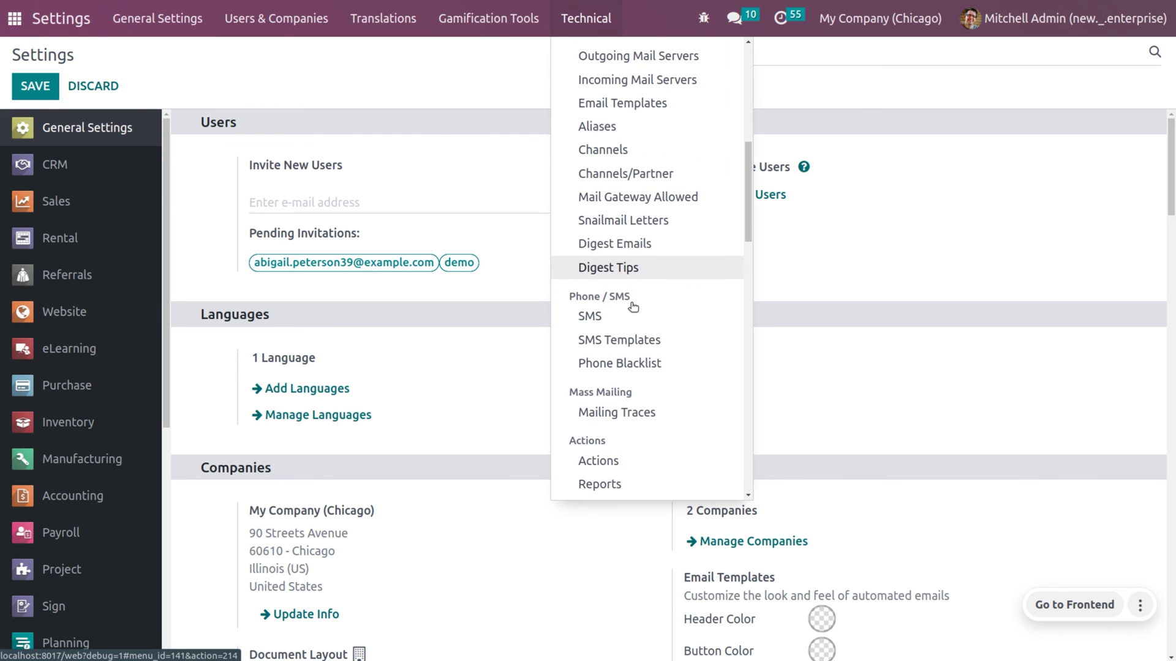
{"action": "scroll", "coordinate": [631, 306], "scroll_direction": "down", "scroll_amount": 8}
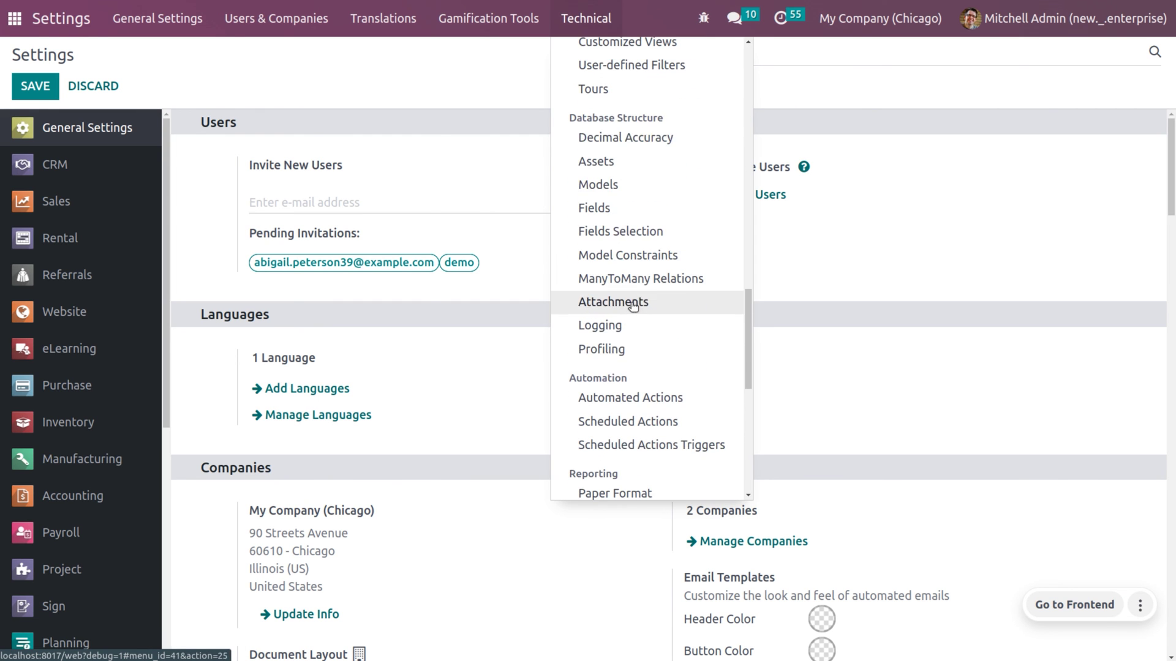
{"action": "left_click", "coordinate": [657, 146]}
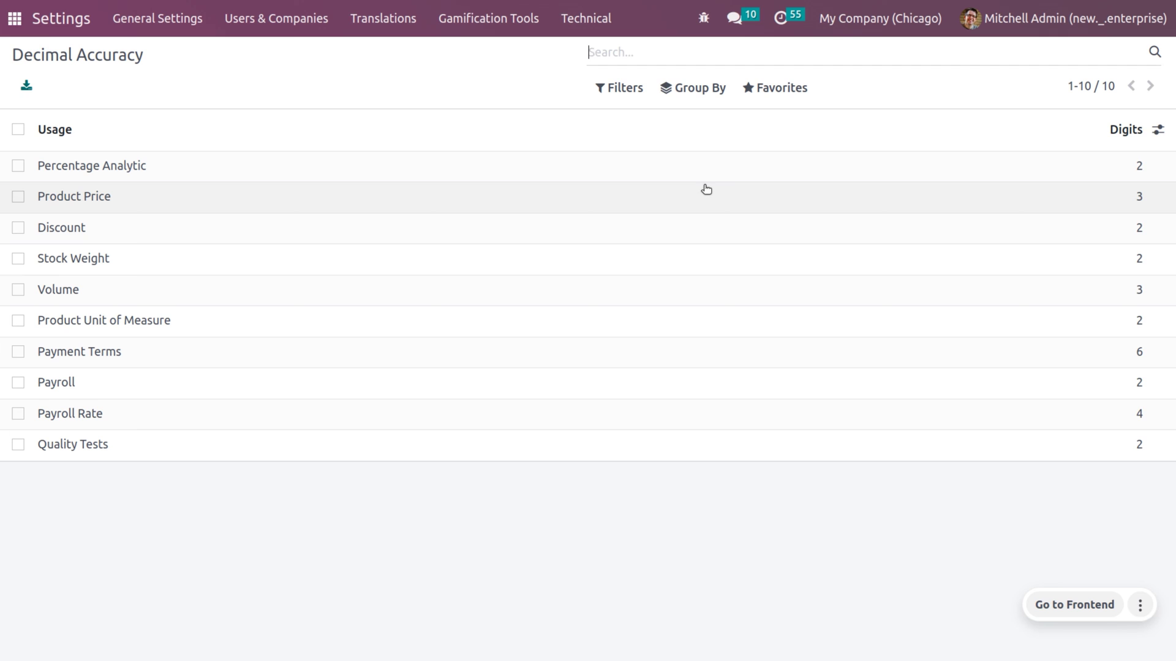
- Change Product Price digits from 3 to 2, save, and accept the precision warning
{"action": "left_click", "coordinate": [706, 189]}
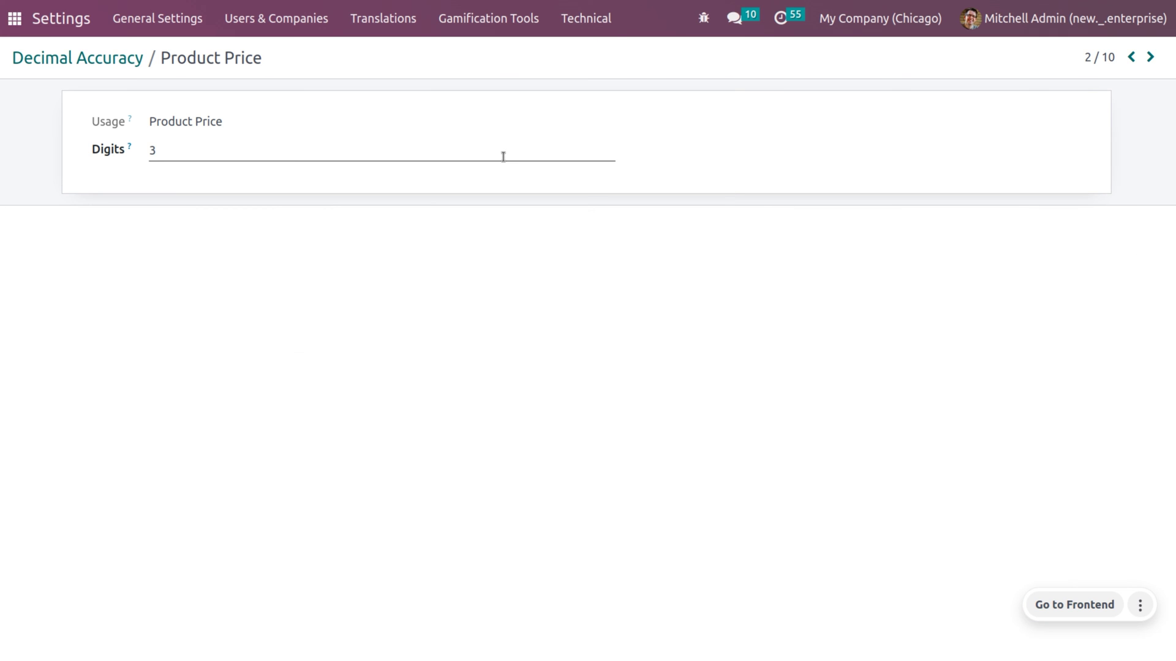
{"action": "left_click", "coordinate": [275, 151]}
{"action": "key", "text": "BackSpace"}
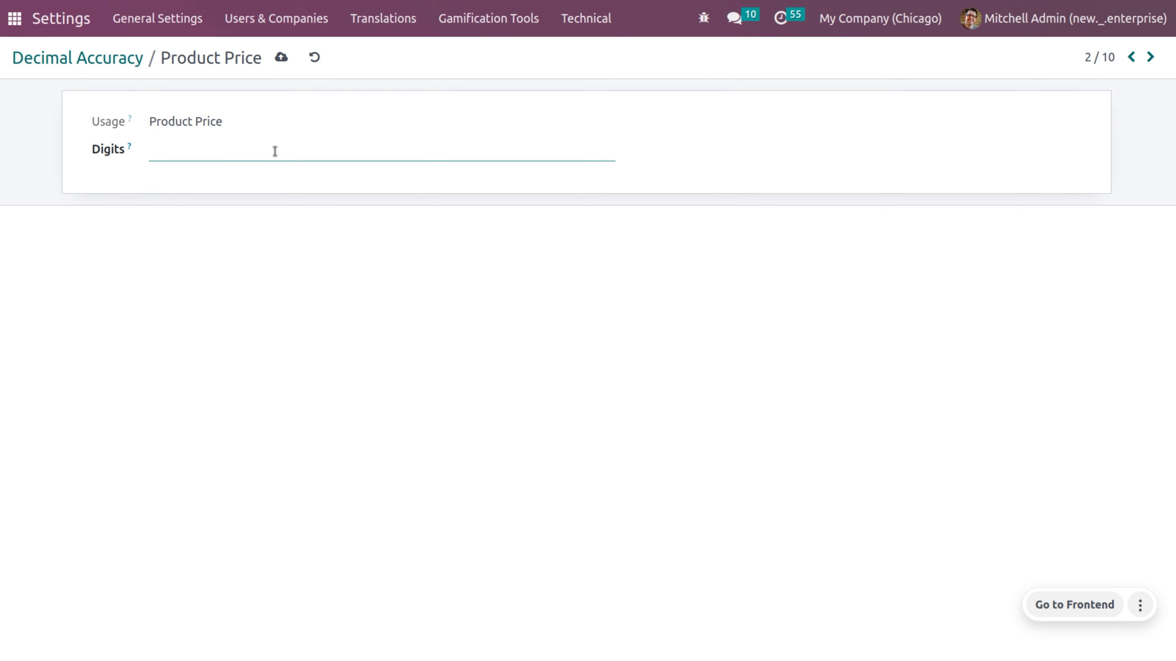
{"action": "left_click", "coordinate": [280, 58]}
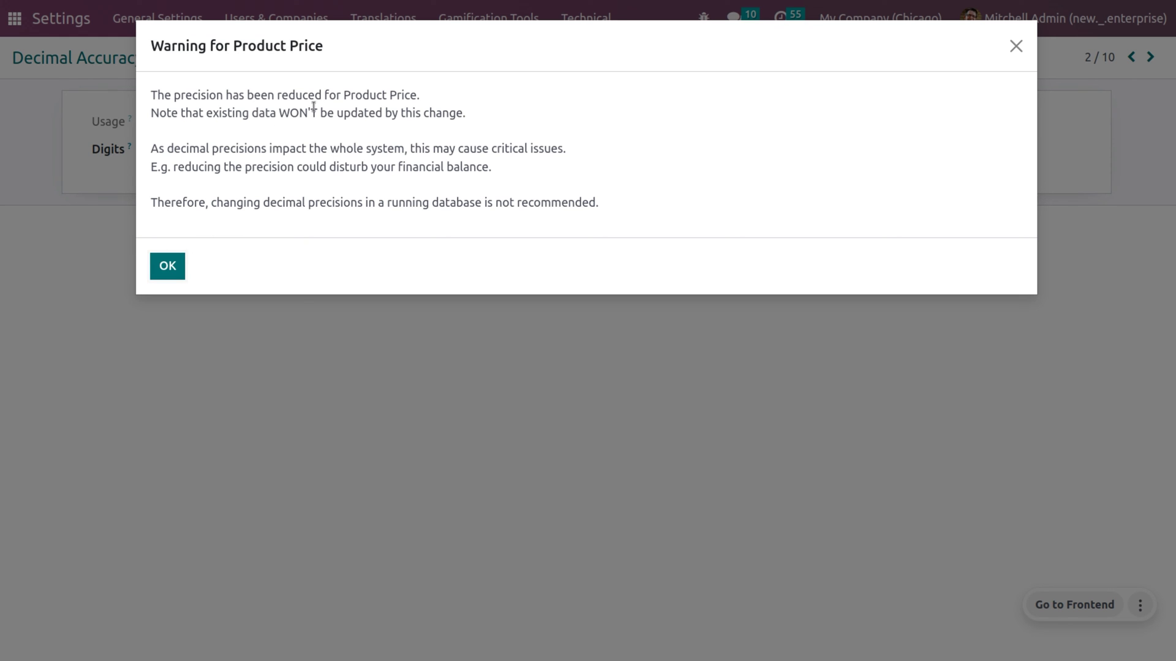
{"action": "left_click", "coordinate": [167, 266]}
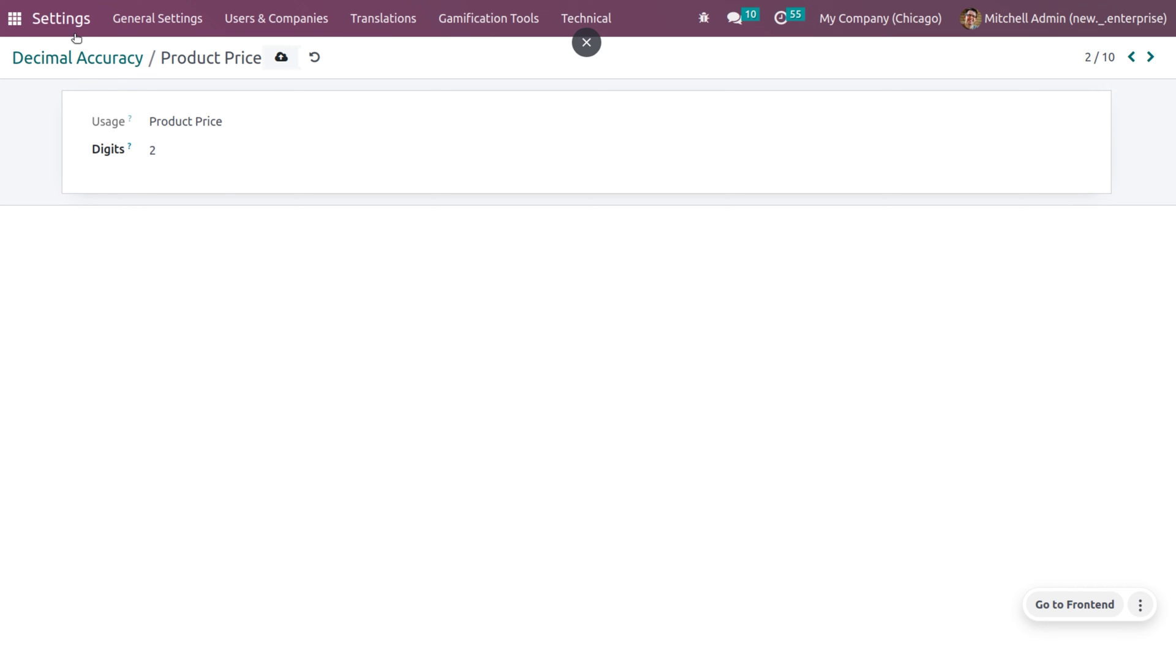
- Open quotation S00070 from the Sales app, reached via the '/sa' search
{"action": "left_click", "coordinate": [15, 18]}
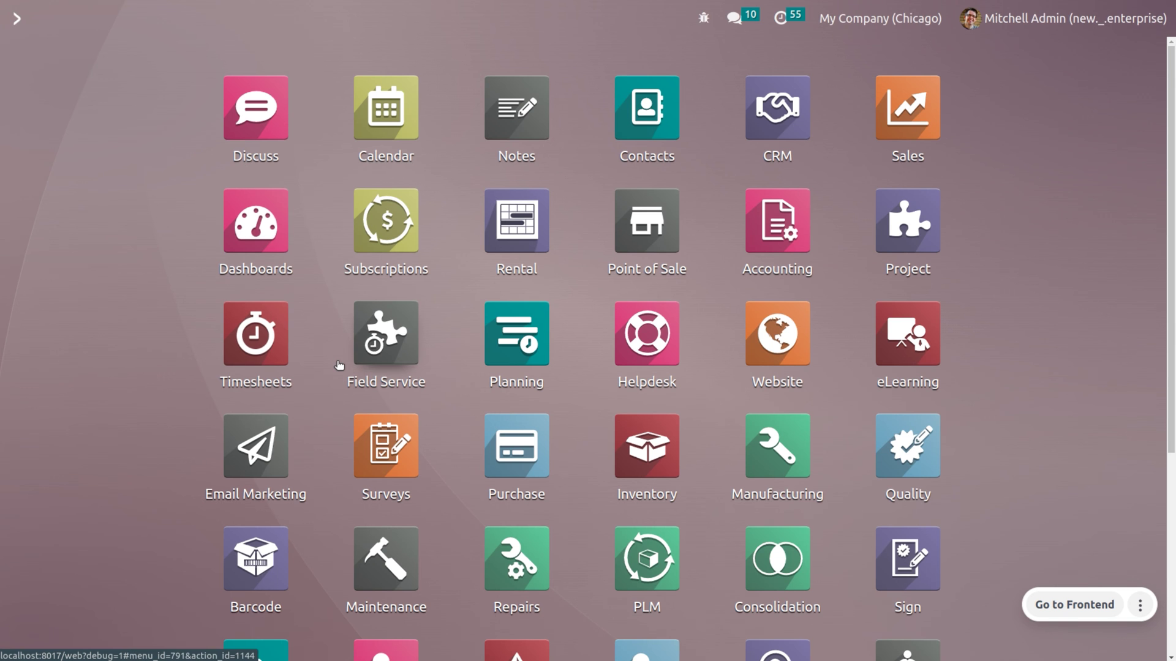
{"action": "type", "text": "/sa"}
{"action": "key", "text": "Return"}
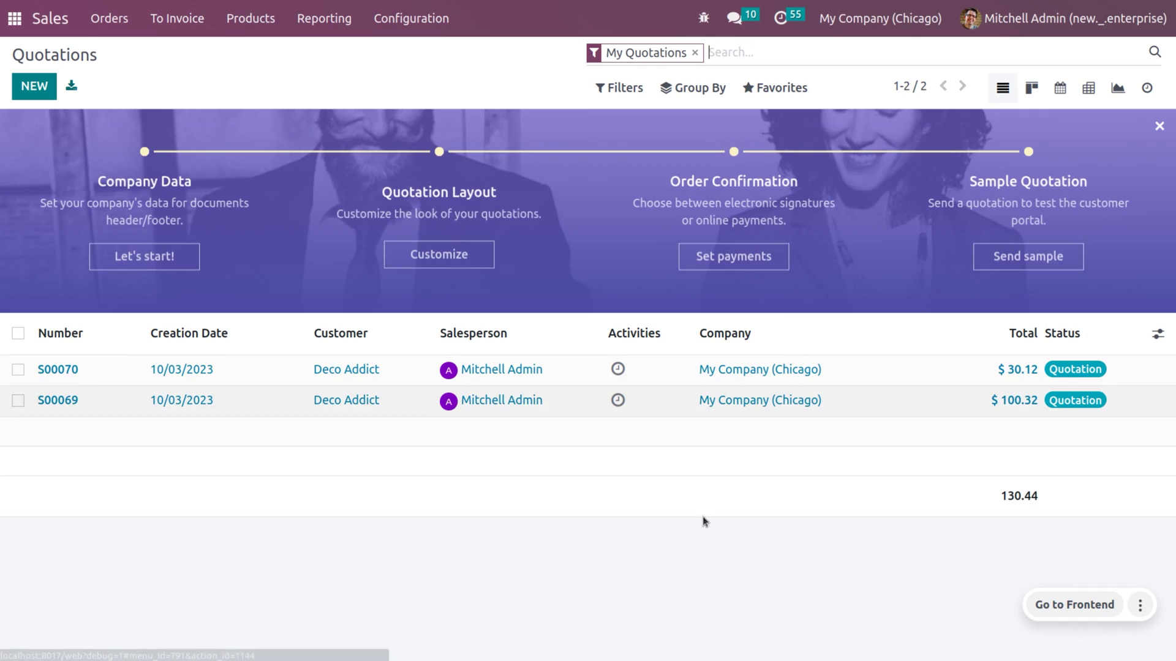
{"action": "left_click", "coordinate": [203, 376]}
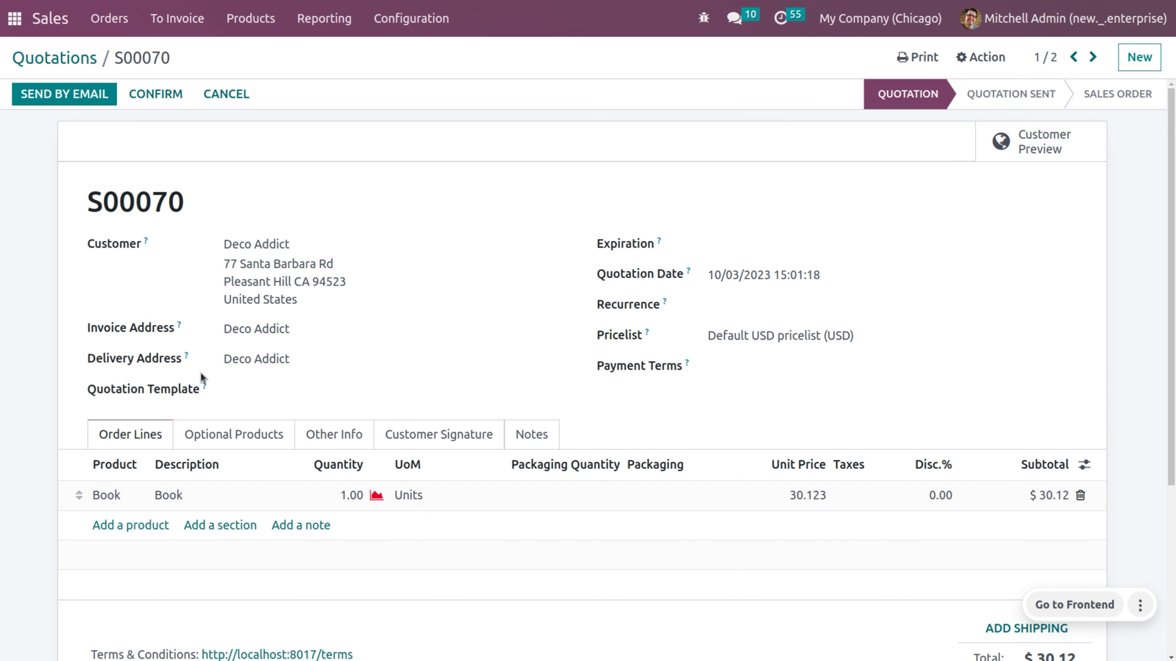
- Delete the Book line from S00070, leaving a single empty order line
{"action": "left_click", "coordinate": [1081, 496]}
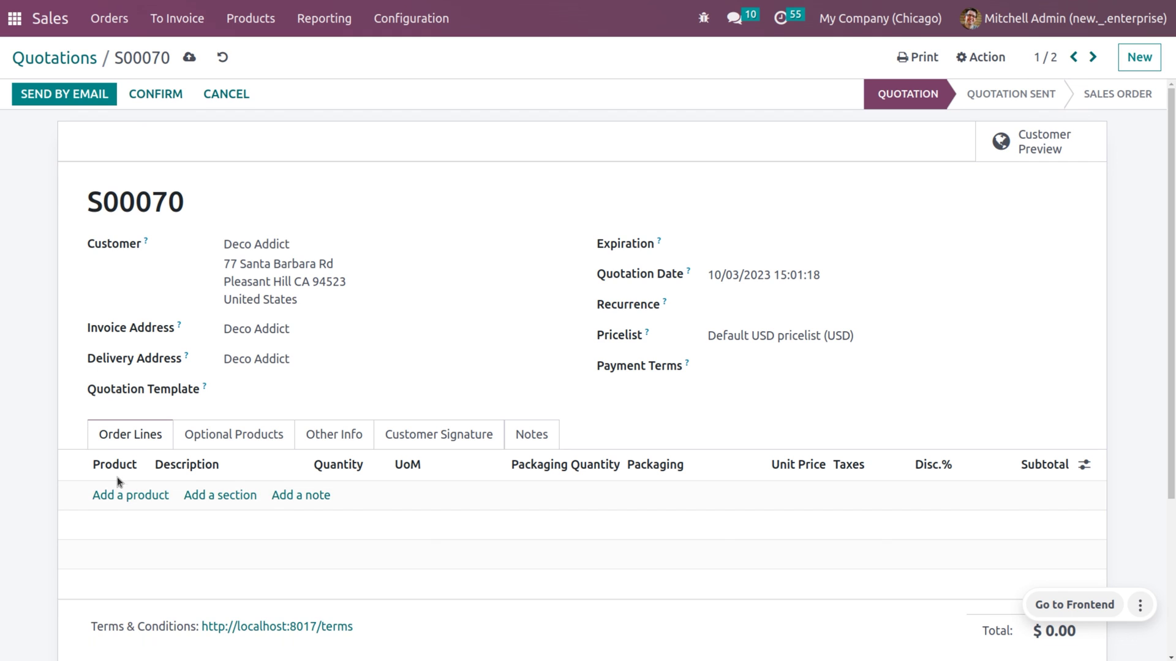
{"action": "left_click", "coordinate": [126, 494]}
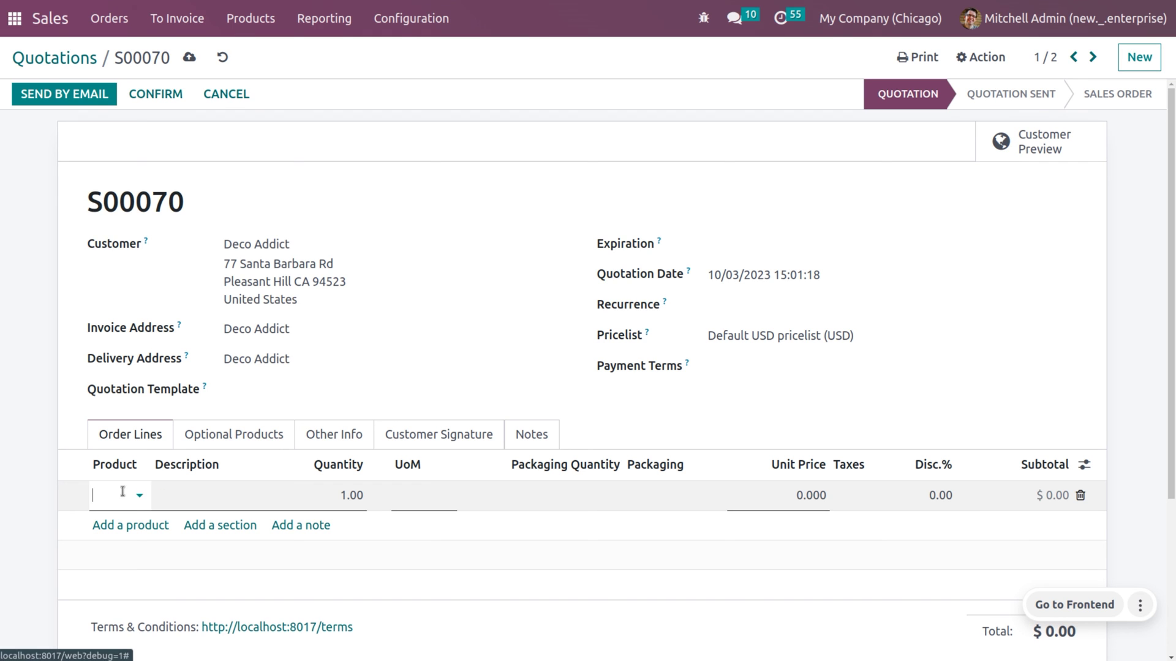
{"action": "left_click", "coordinate": [197, 252]}
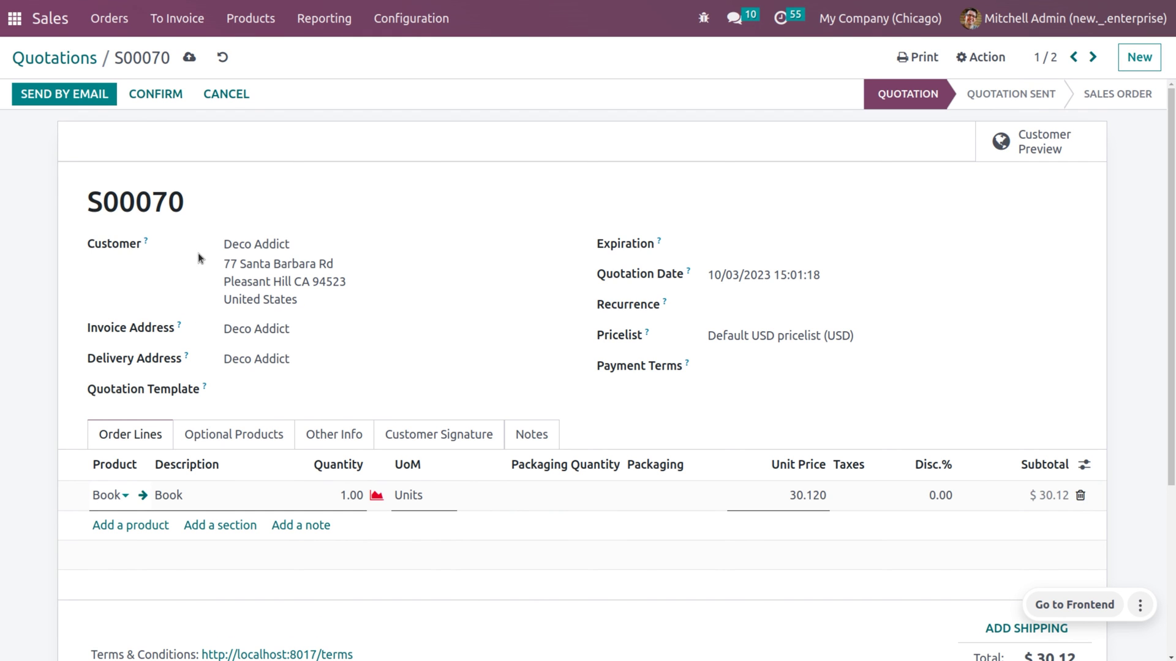
{"action": "left_click", "coordinate": [1081, 495]}
{"action": "left_click", "coordinate": [117, 495]}
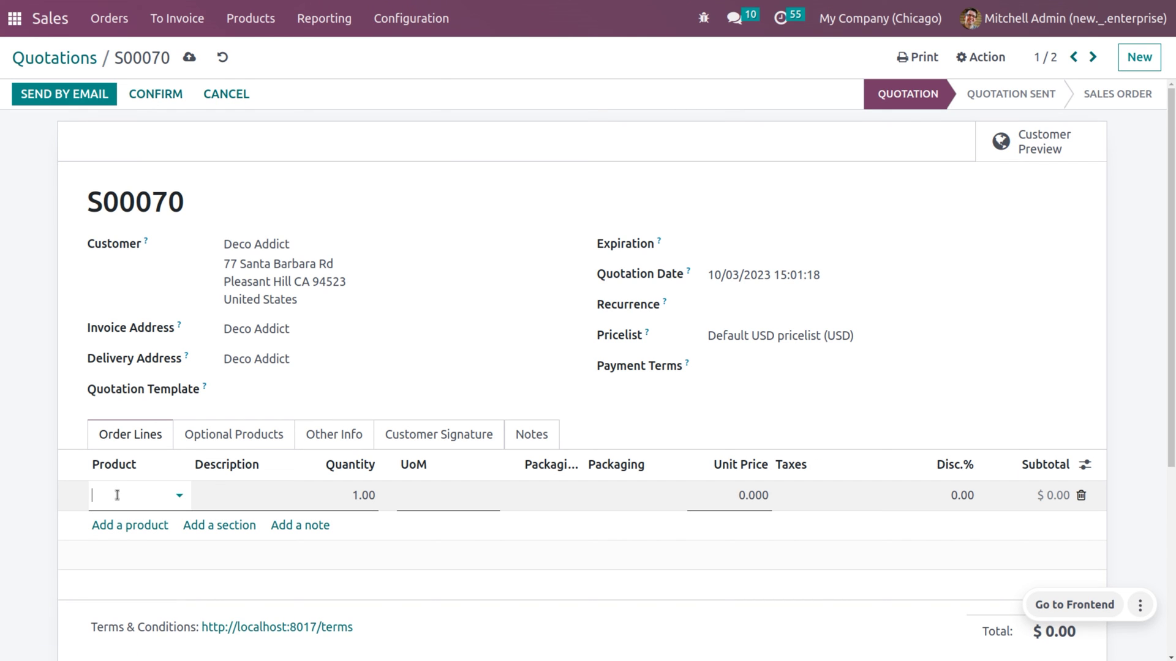
- Pick Book for the empty line at unit price 30.120 and open its product form
{"action": "left_click", "coordinate": [117, 495]}
{"action": "left_click", "coordinate": [180, 256]}
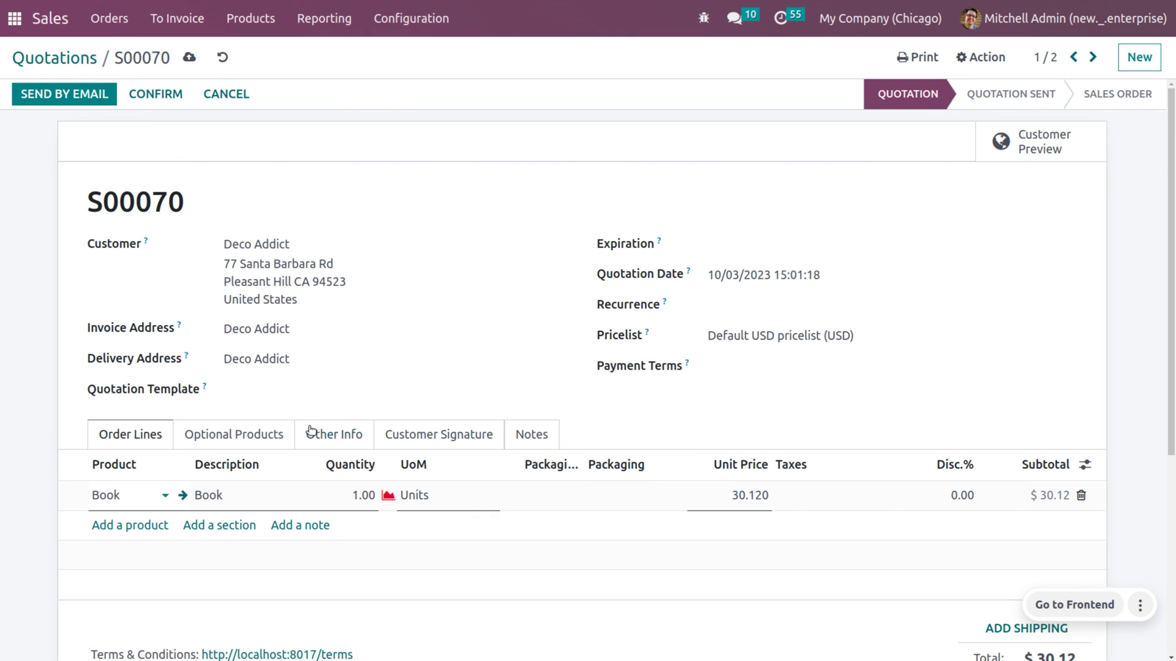
{"action": "left_click", "coordinate": [182, 495]}
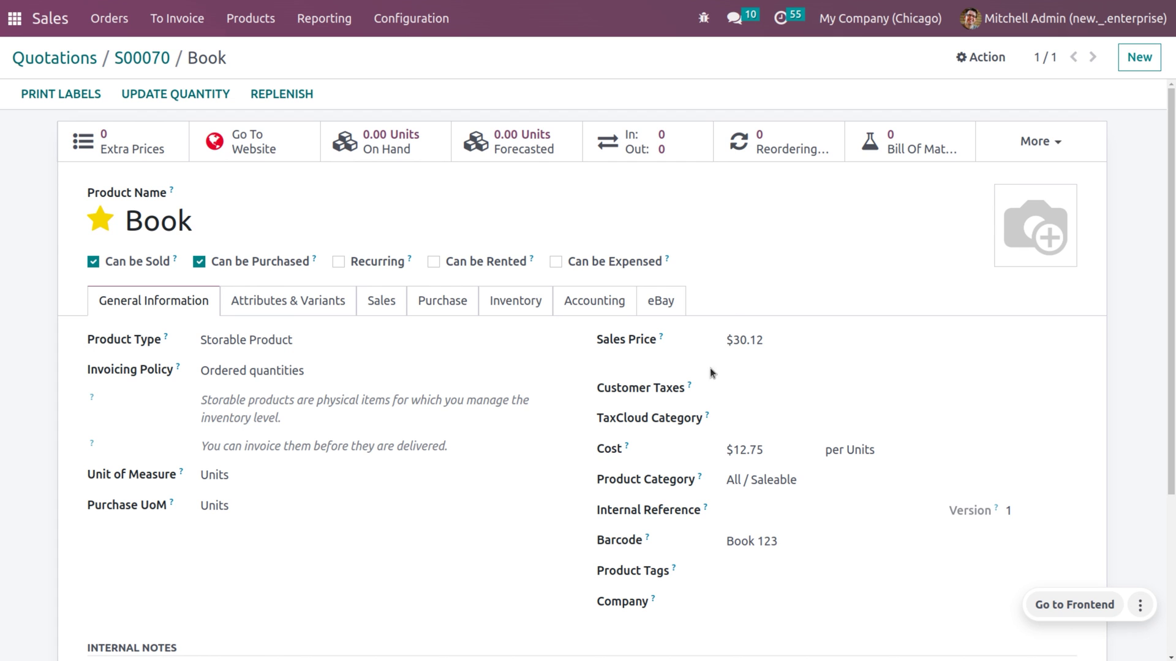
- Return to quotation S00070 and confirm it as a sales order for Book at 30.120
{"action": "left_click", "coordinate": [136, 57]}
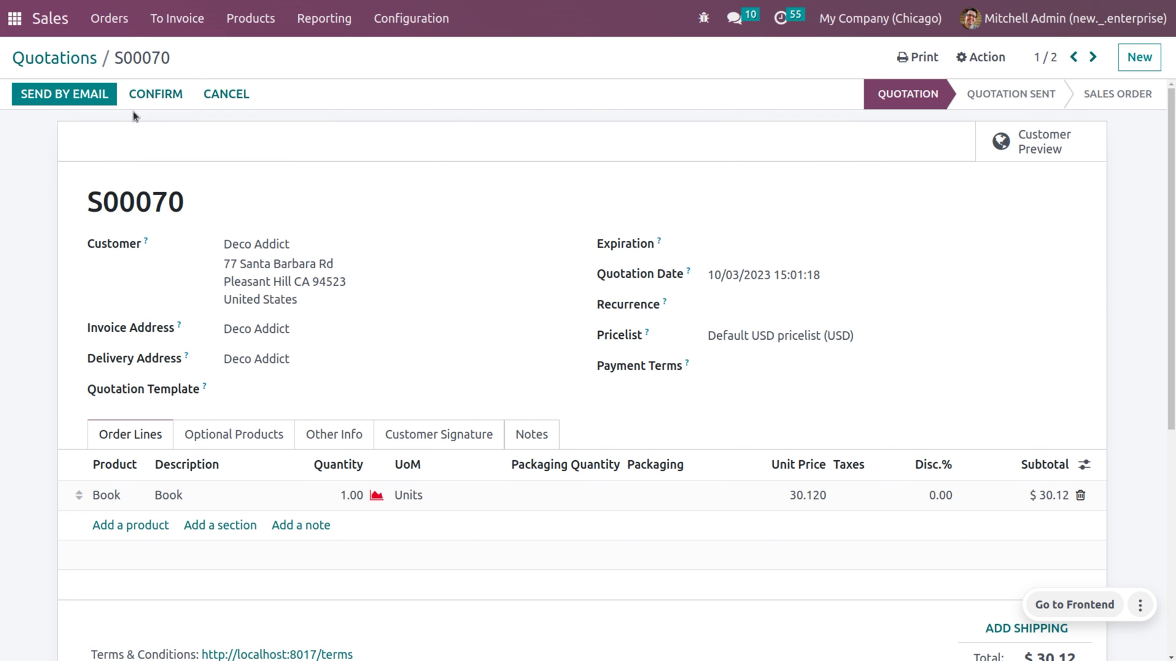
{"action": "left_click", "coordinate": [165, 98]}
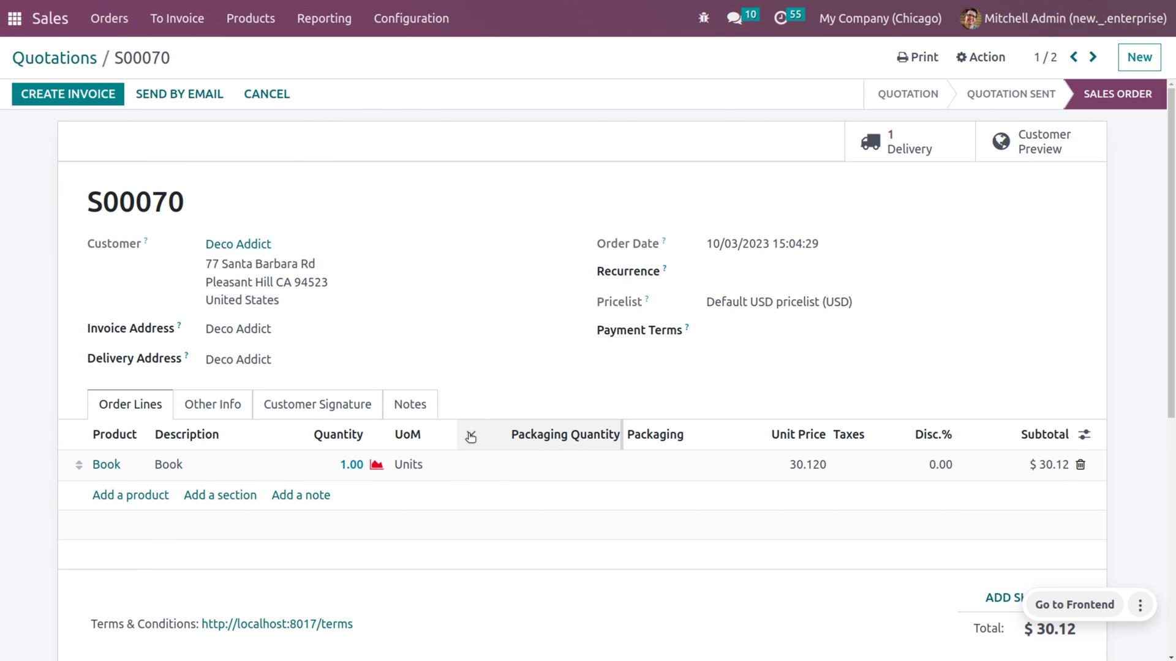
{"action": "mouse_move", "coordinate": [470, 436]}
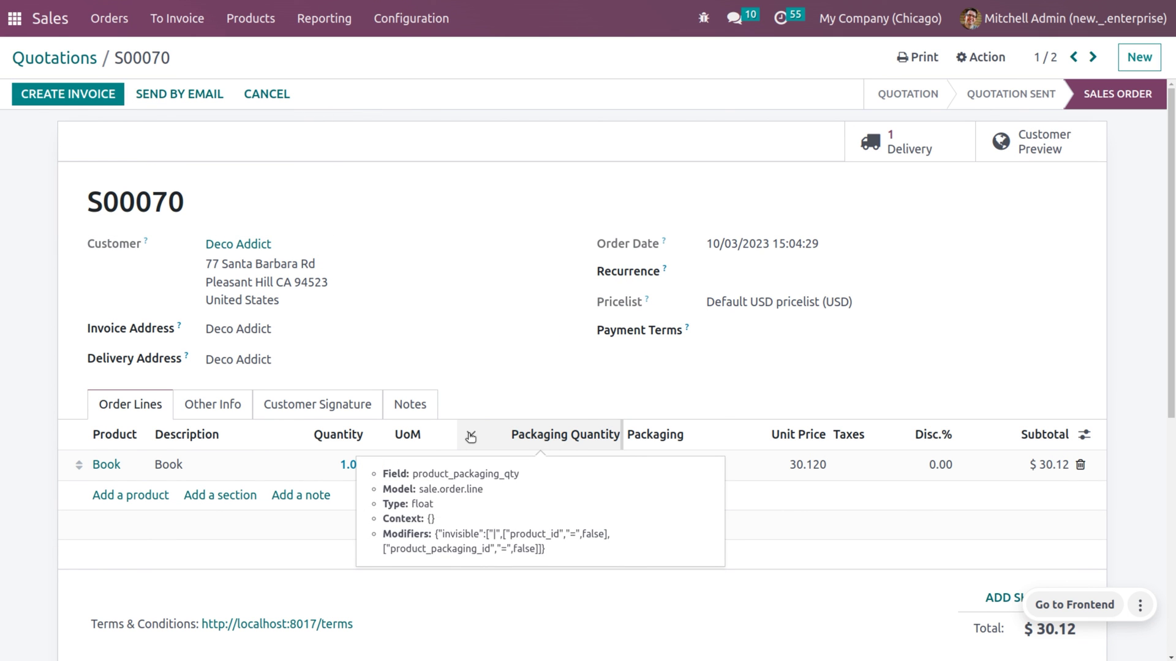